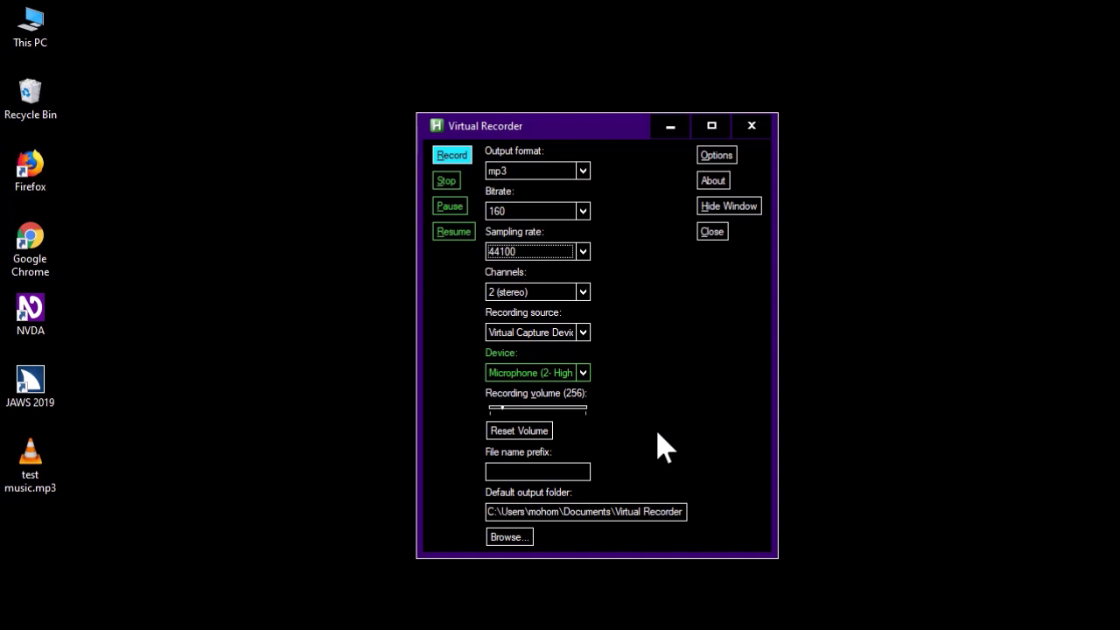
# Set the recording source to Sound Card and choose the Generic microphone as the device.
pyautogui.press('Tab')
pyautogui.press('Tab')
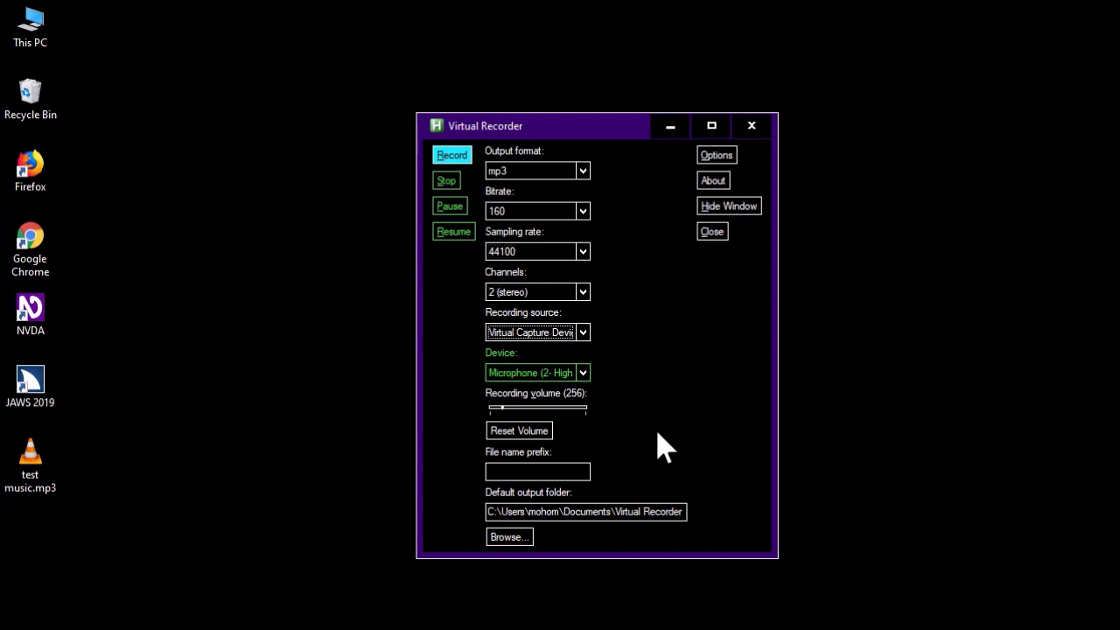
pyautogui.press('Up')
pyautogui.press('Up')
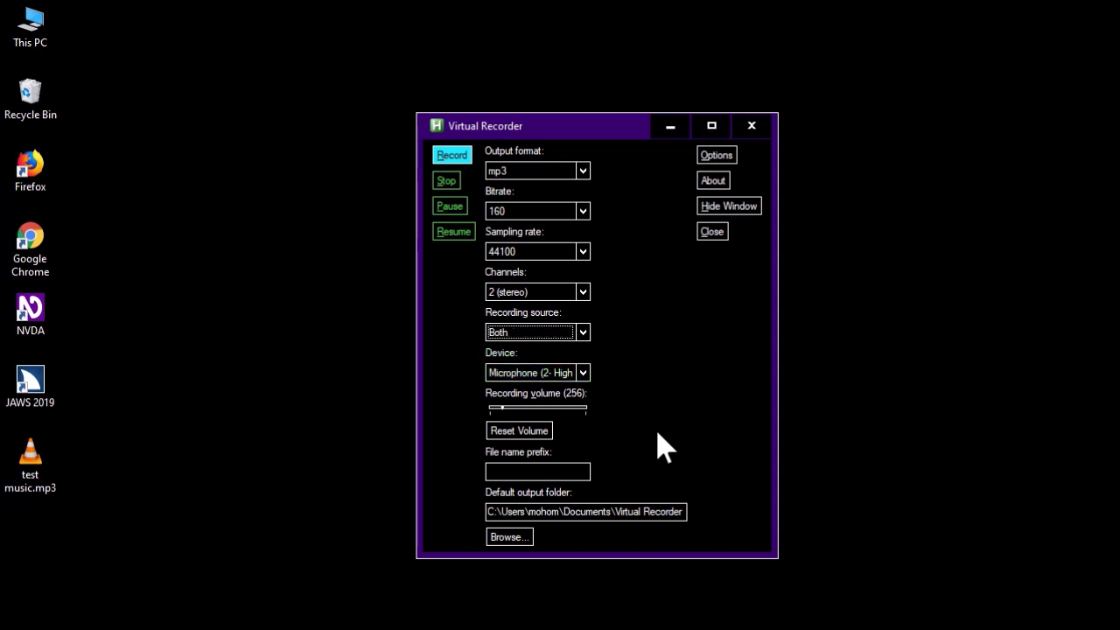
pyautogui.press('Tab')
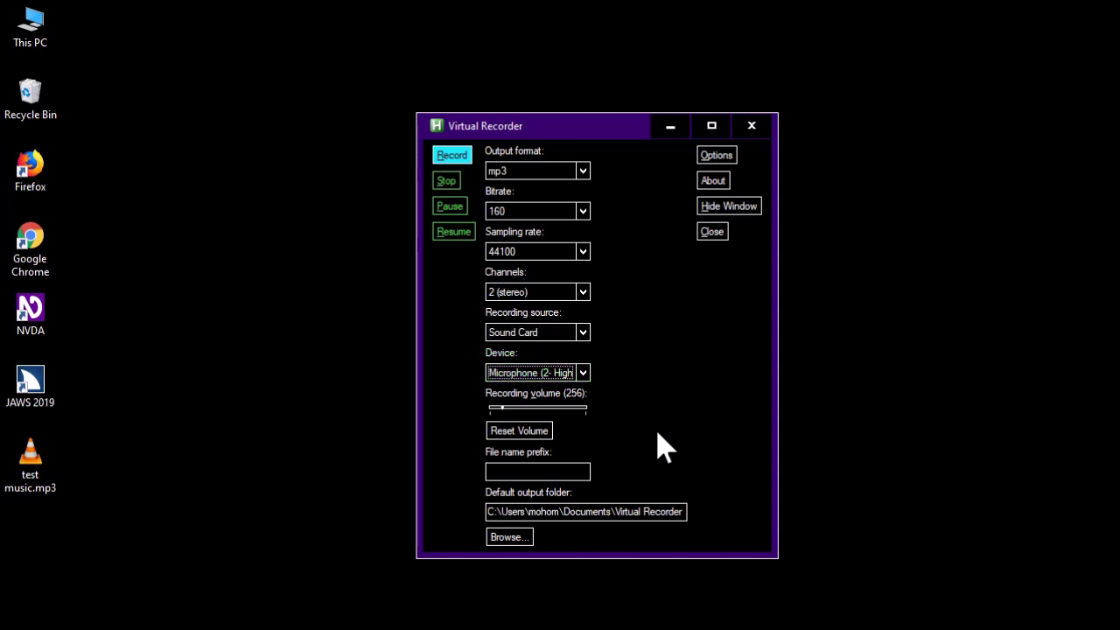
pyautogui.press('Down')
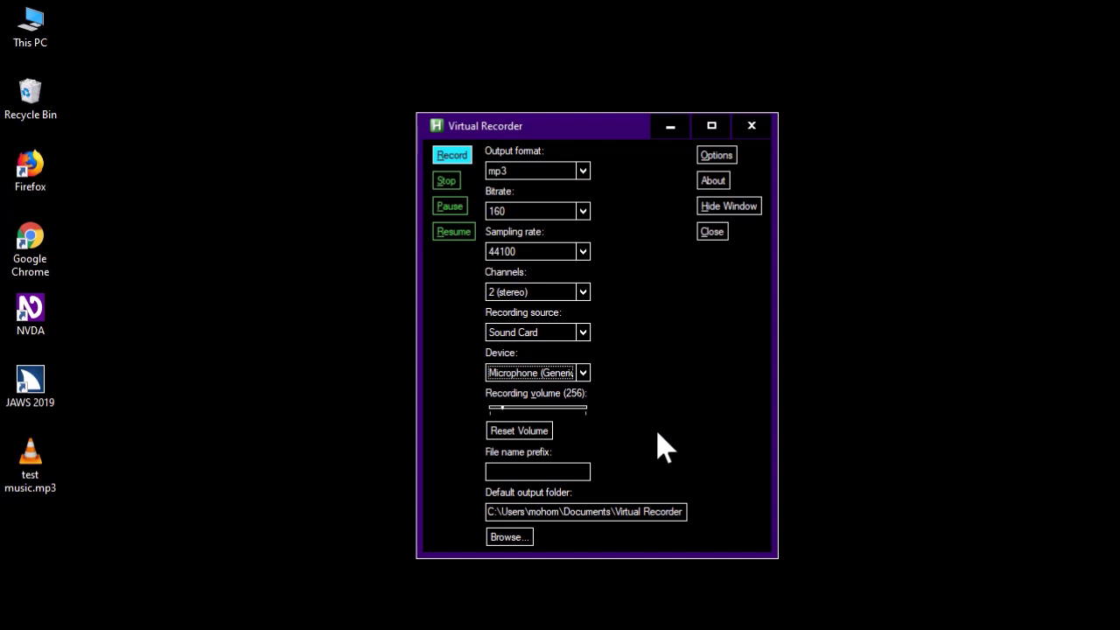
# Start a new recording with the current mp3 settings.
pyautogui.hotkey('shift', 'Tab')
pyautogui.hotkey('shift', 'Tab')
pyautogui.hotkey('shift', 'Tab')
pyautogui.hotkey('shift', 'Tab')
pyautogui.hotkey('shift', 'Tab')
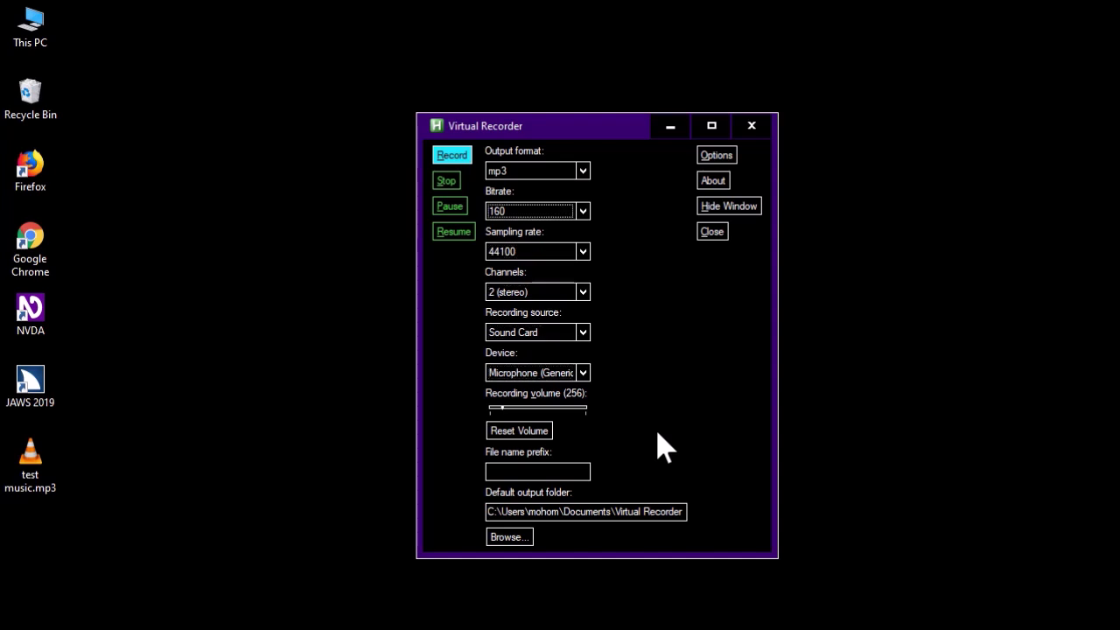
pyautogui.hotkey('shift', 'Tab')
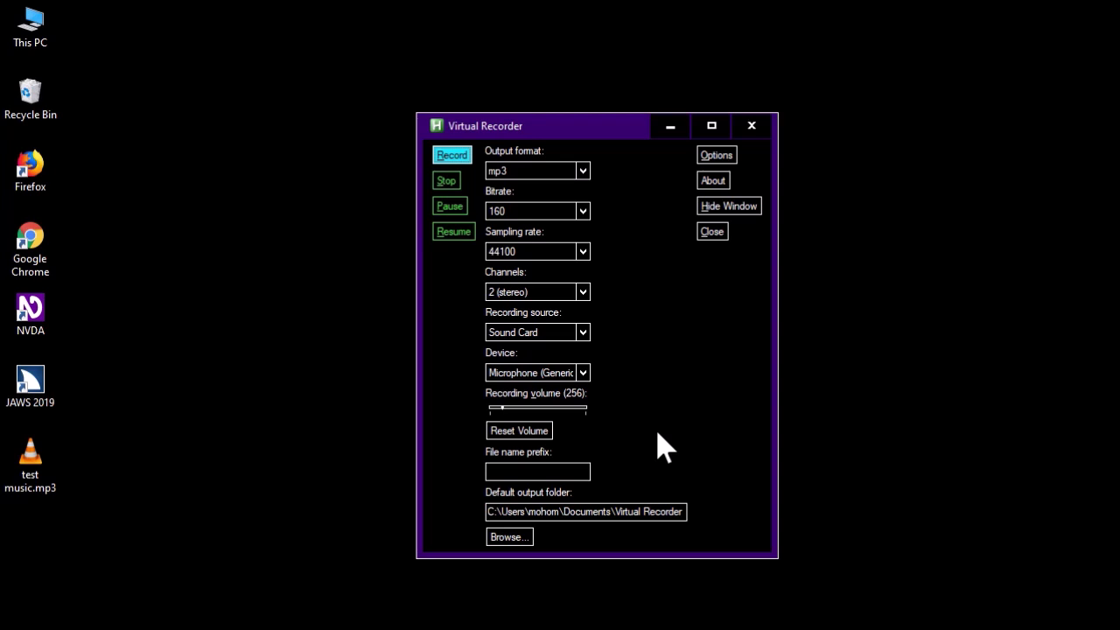
pyautogui.press('space')
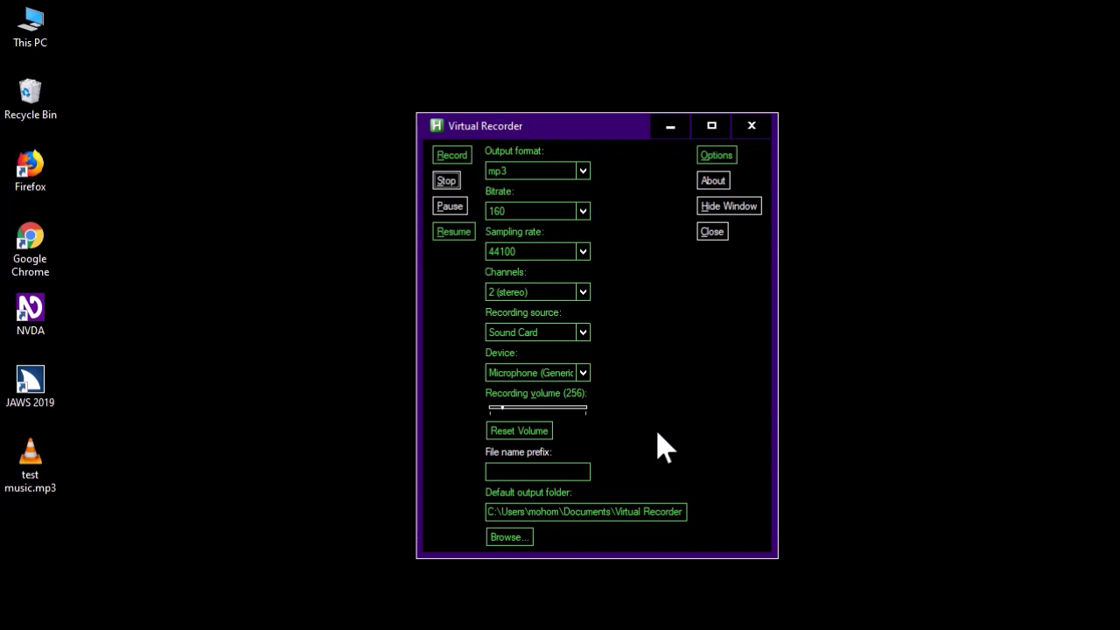
# Leave the recording running and get back to the empty desktop.
pyautogui.press('super')
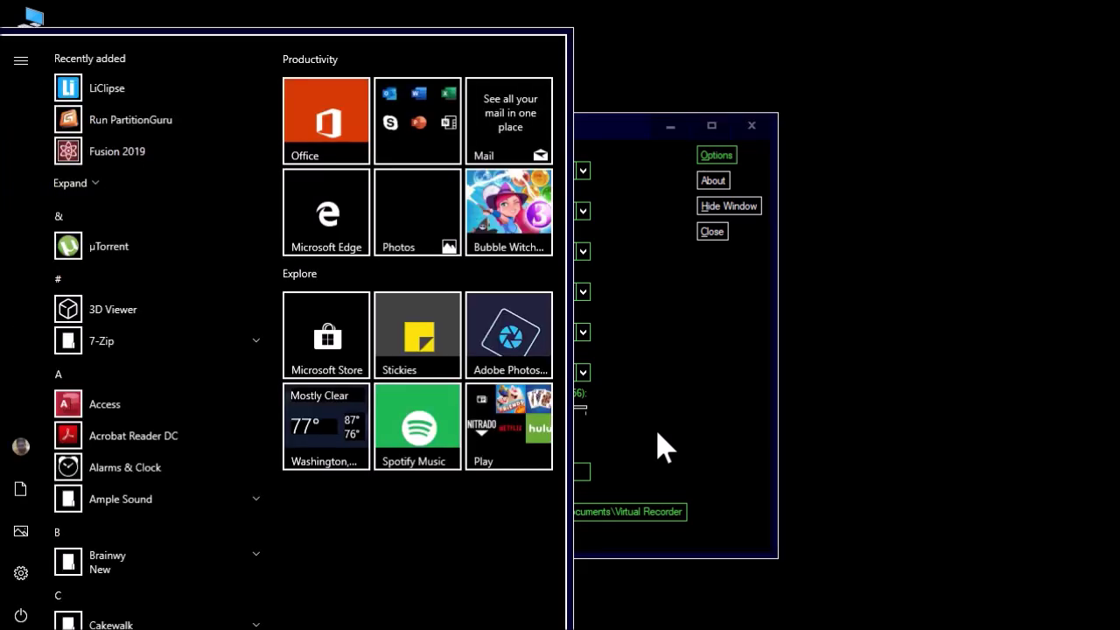
pyautogui.press('Escape')
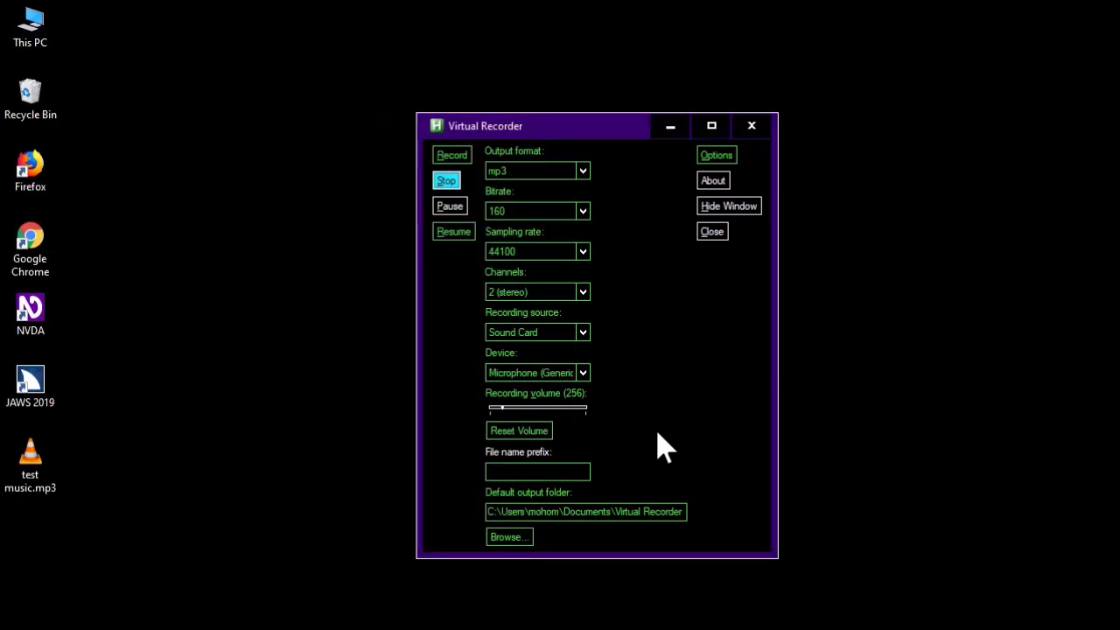
pyautogui.press('Tab')
pyautogui.hotkey('shift', 'Tab')
pyautogui.hotkey('alt', 'F4')
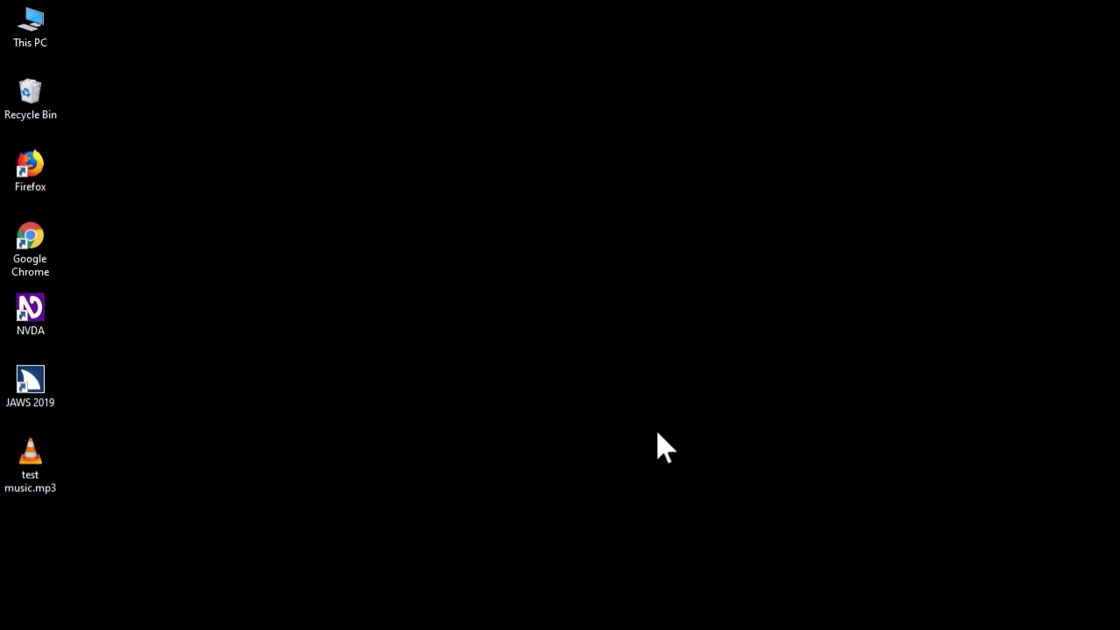
# Play test music.mp3 from the desktop while the recording runs, and close the media player.
pyautogui.press('f')
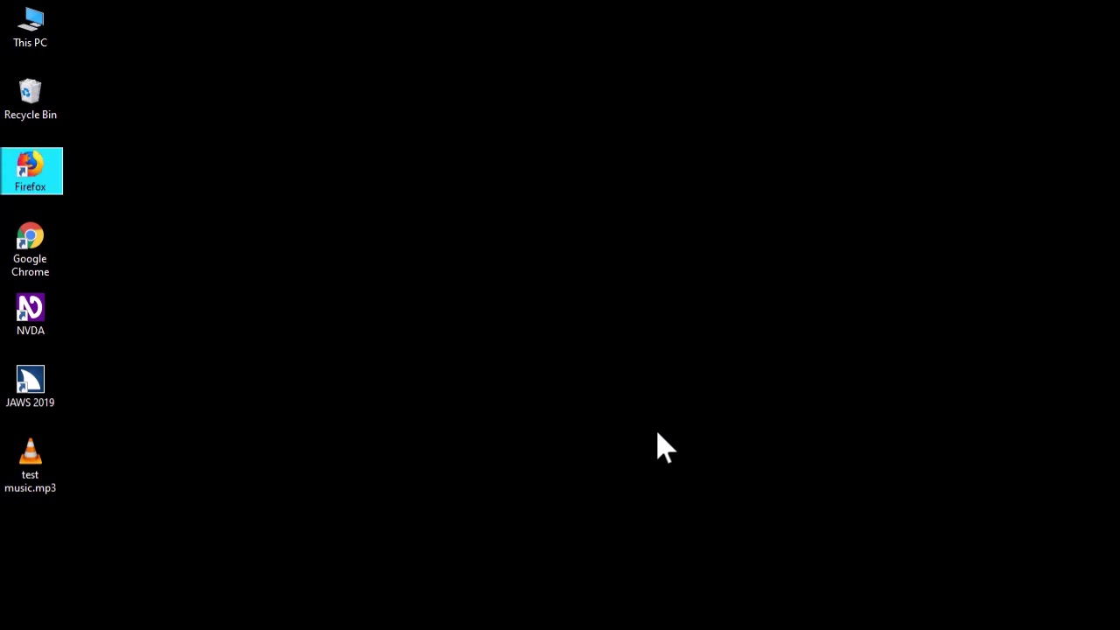
pyautogui.press('t')
pyautogui.press('t')
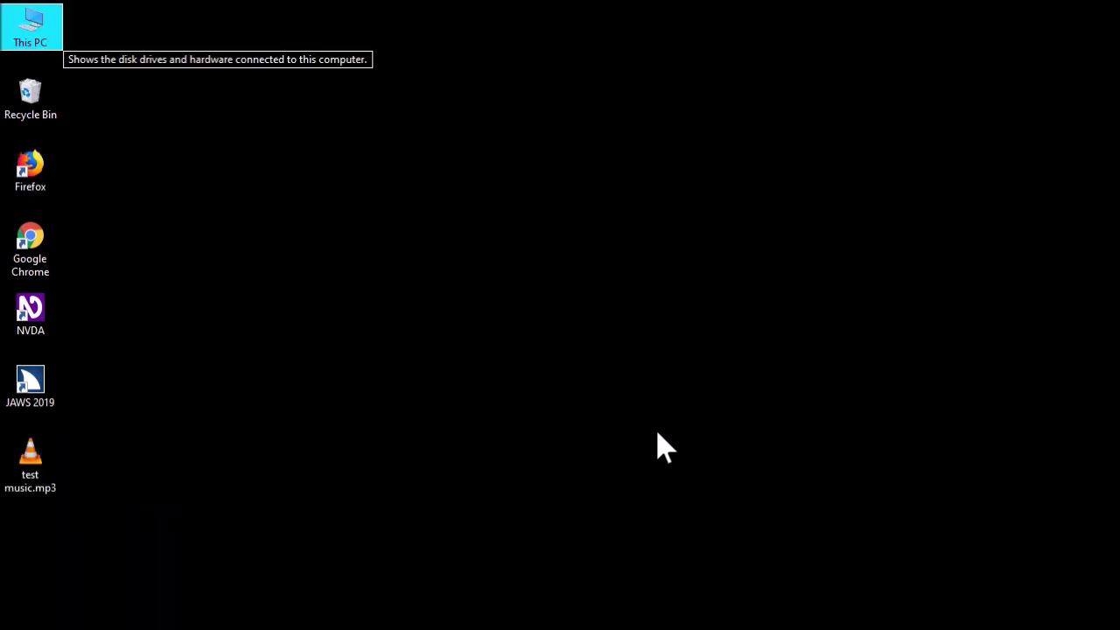
pyautogui.press('t')
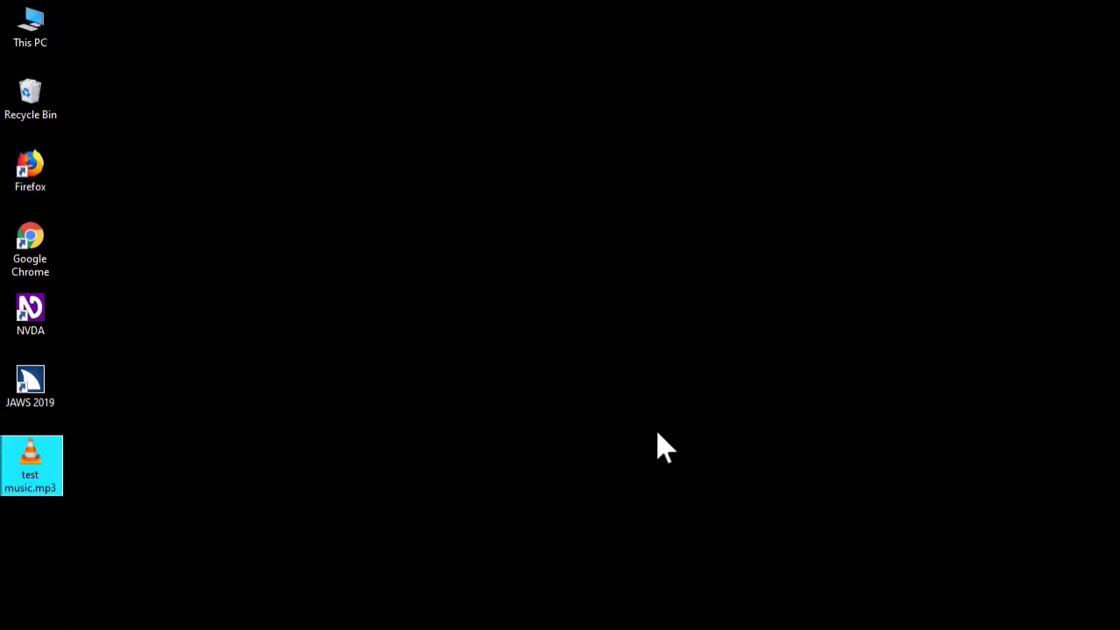
pyautogui.press('Up')
pyautogui.press('Down')
pyautogui.press('Return')
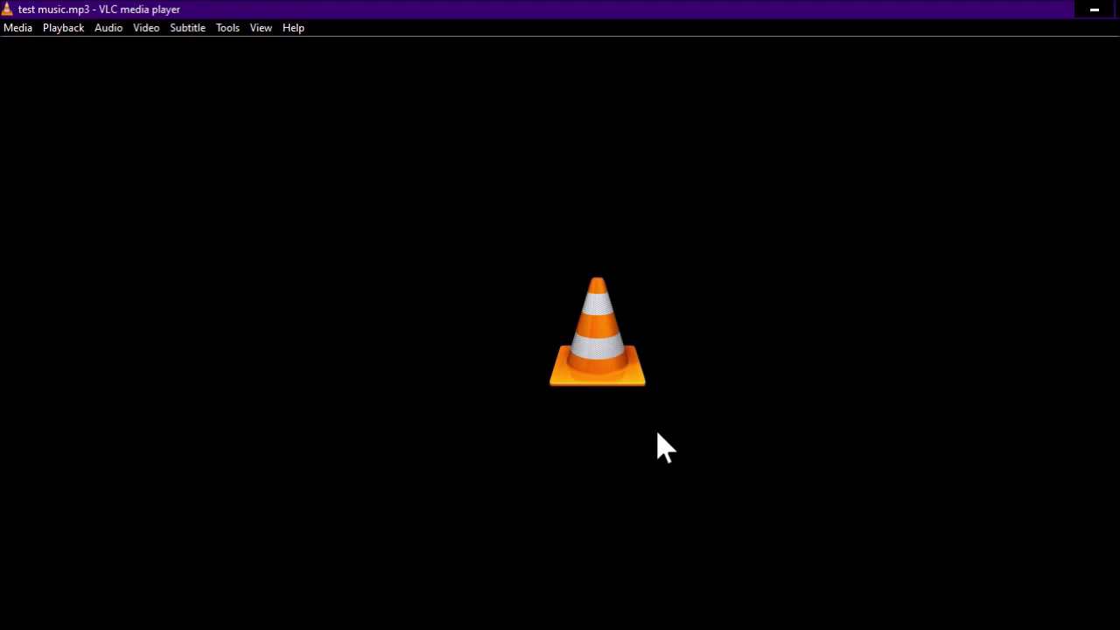
pyautogui.hotkey('alt', 'F4')
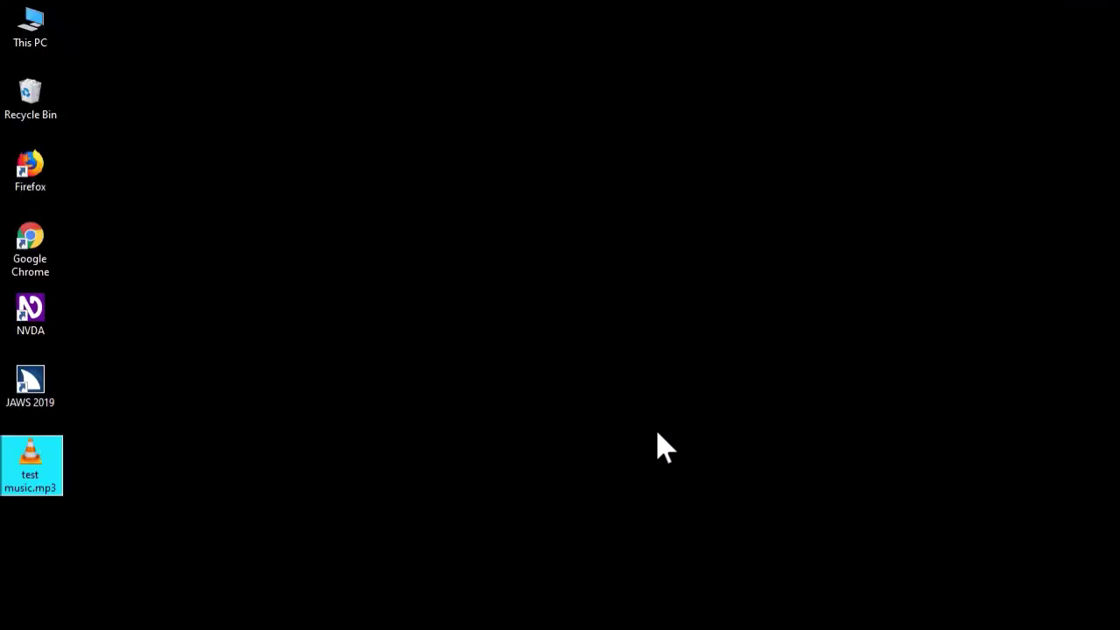
# Switch back to Virtual Recorder and stop the recording.
pyautogui.click(701, 462)
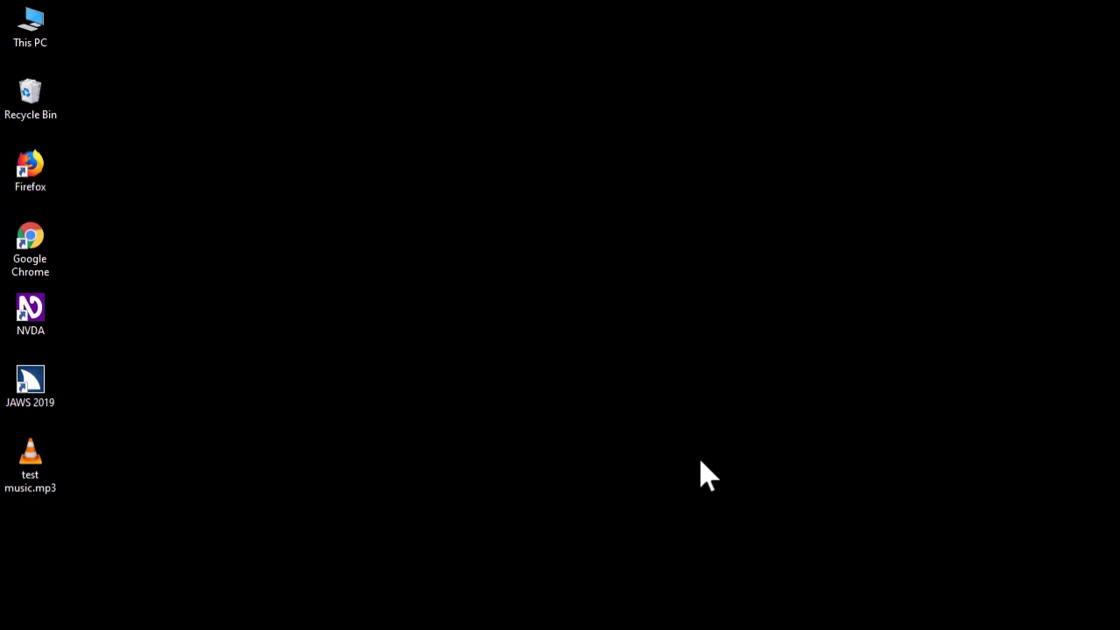
pyautogui.hotkey('alt', 'Tab')
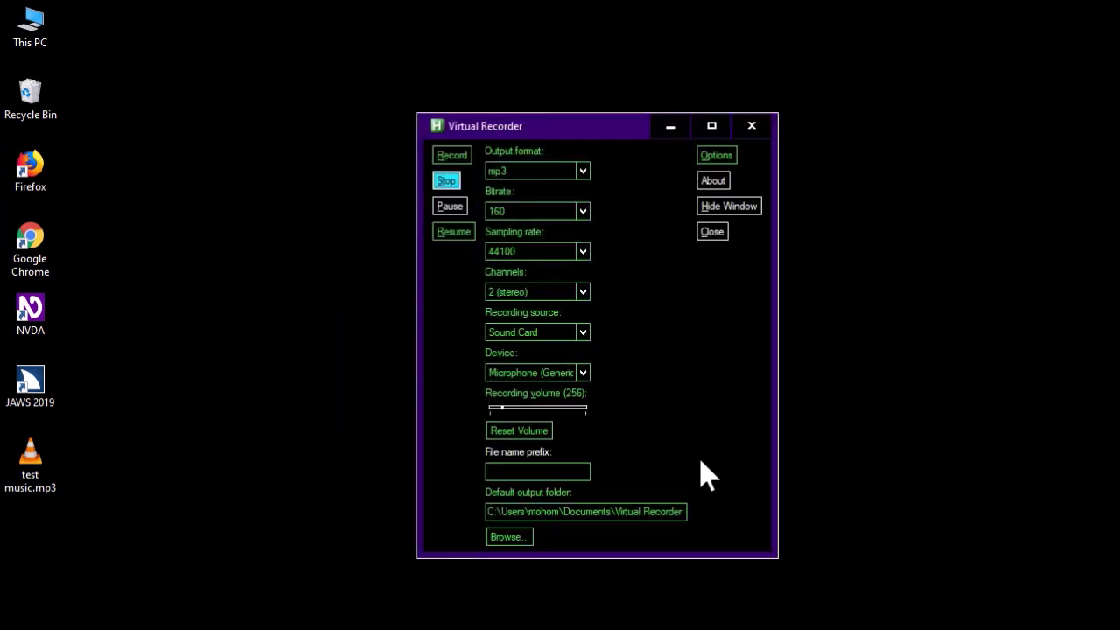
pyautogui.press('Tab')
pyautogui.hotkey('shift', 'Tab')
pyautogui.press('space')
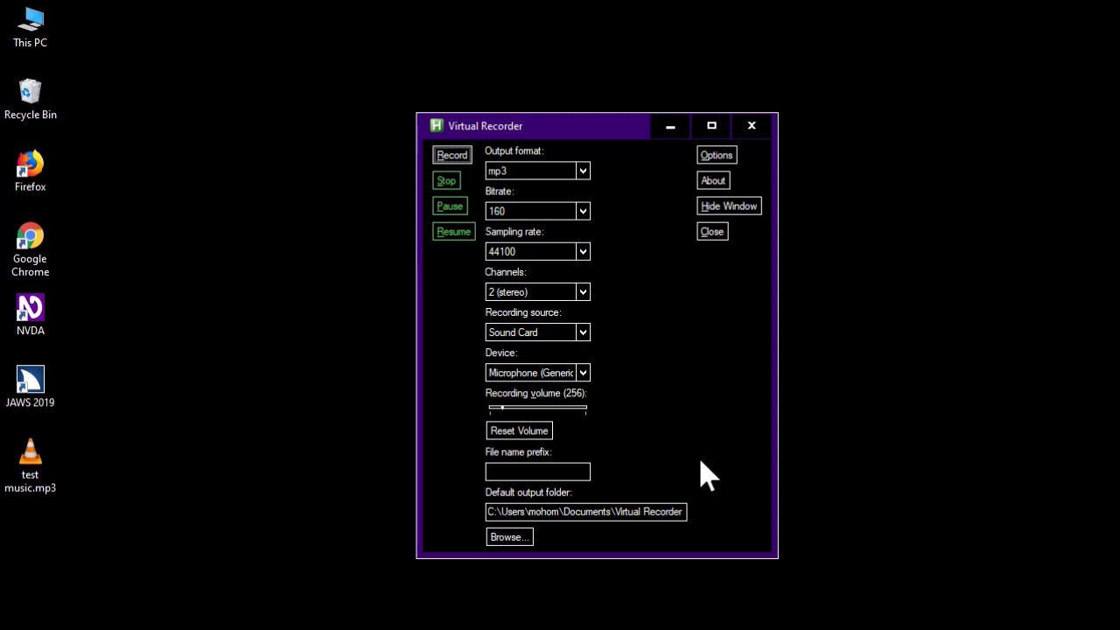
# Close Virtual Recorder, open its output folder inside Documents in File Explorer, and select the recorded mp3.
pyautogui.hotkey('alt', 'F4')
pyautogui.press('super+r')
pyautogui.write('documen')
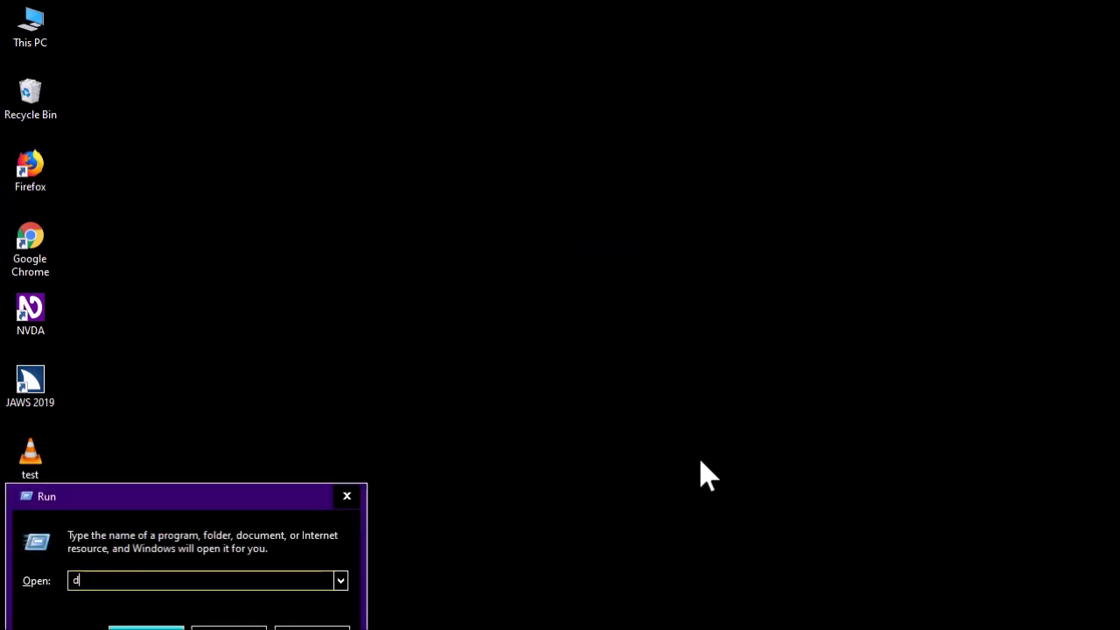
pyautogui.write('ts')
pyautogui.press('Return')
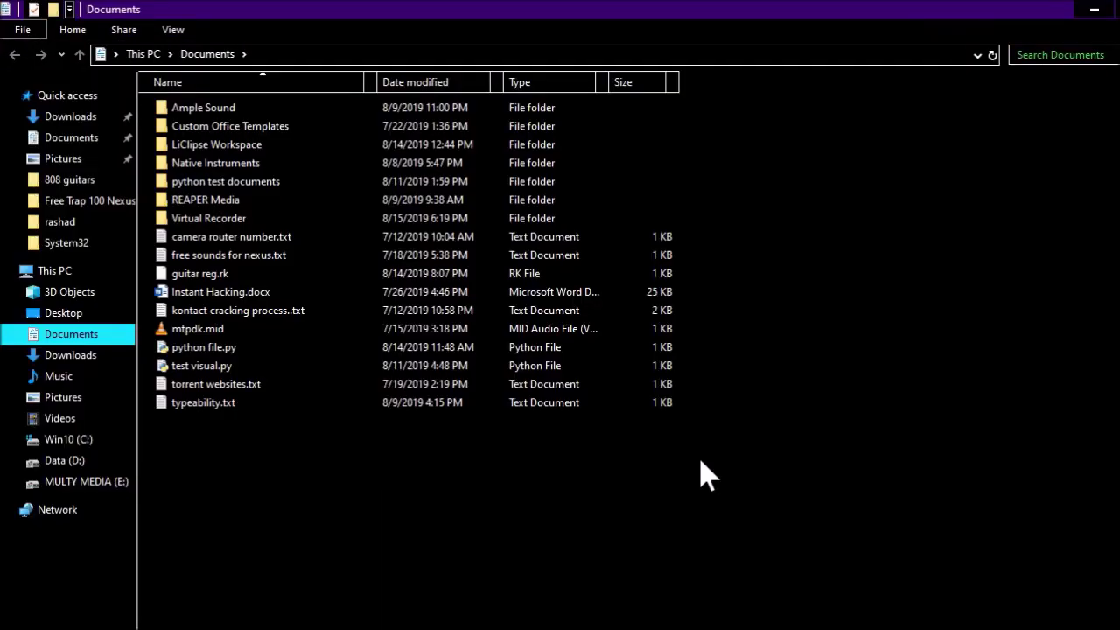
pyautogui.press('v')
pyautogui.press('Return')
pyautogui.press('Down')
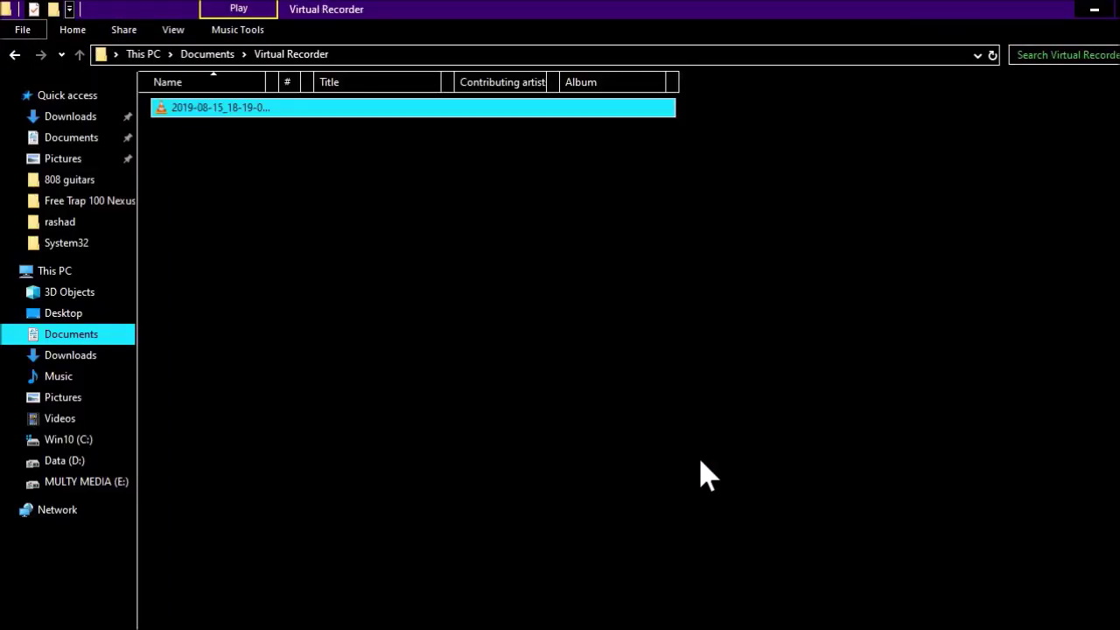
# Play back the recording 2019-08-15_18-19-00.mp3 in VLC media player and close the player.
pyautogui.press('Return')
pyautogui.hotkey('alt', 'Tab')
pyautogui.hotkey('alt', 'Tab')
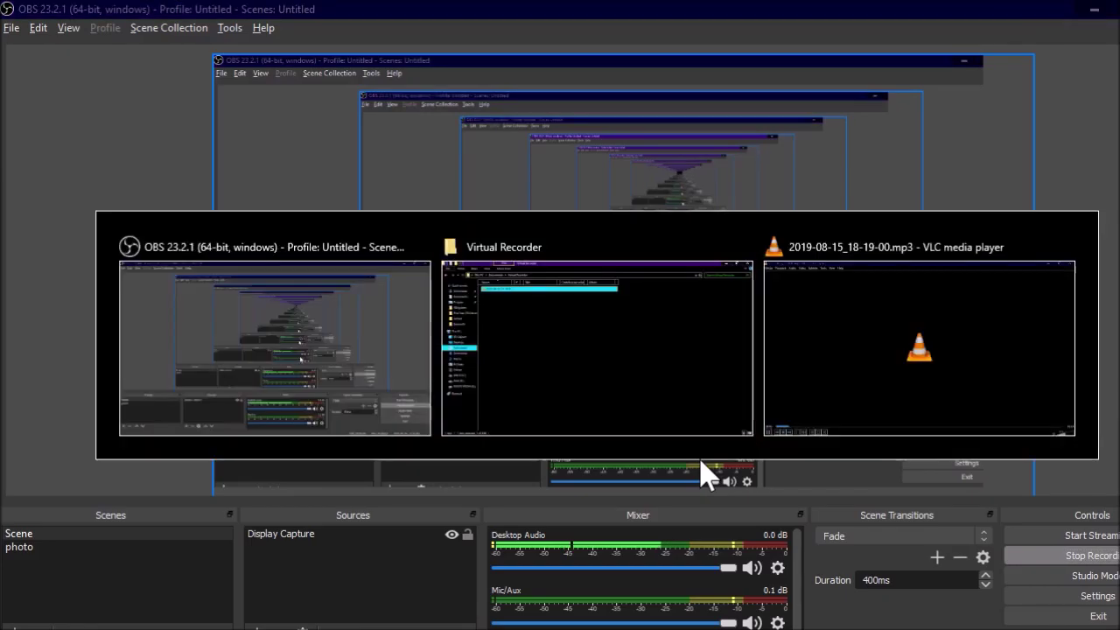
pyautogui.hotkey('alt', 'Tab')
pyautogui.hotkey('alt', 'Tab')
pyautogui.hotkey('alt', 'Tab')
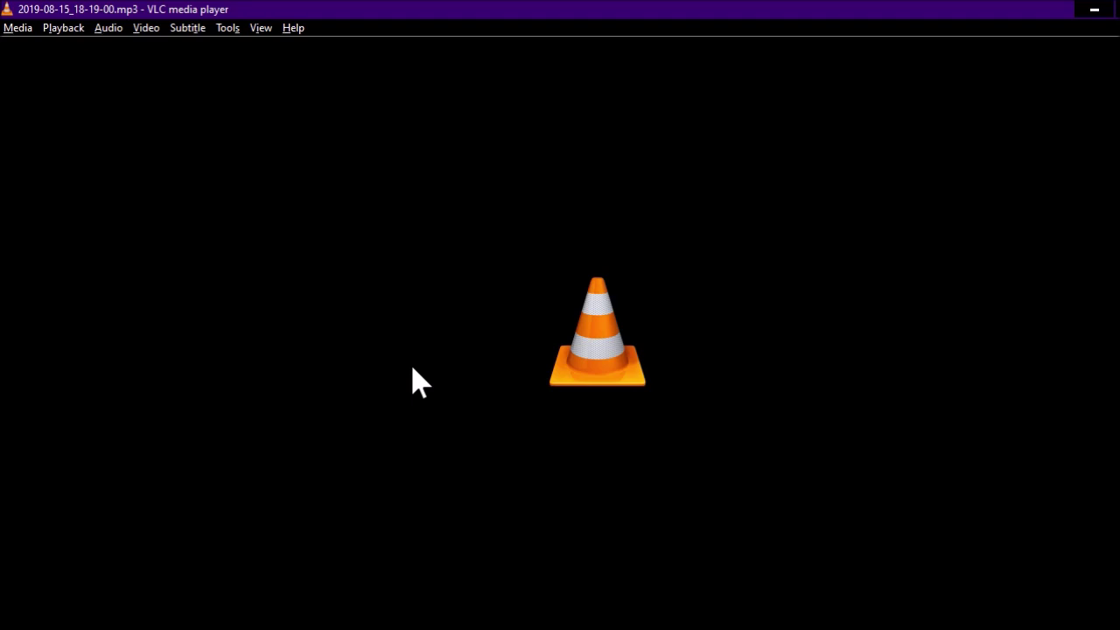
pyautogui.hotkey('alt', 'F4')
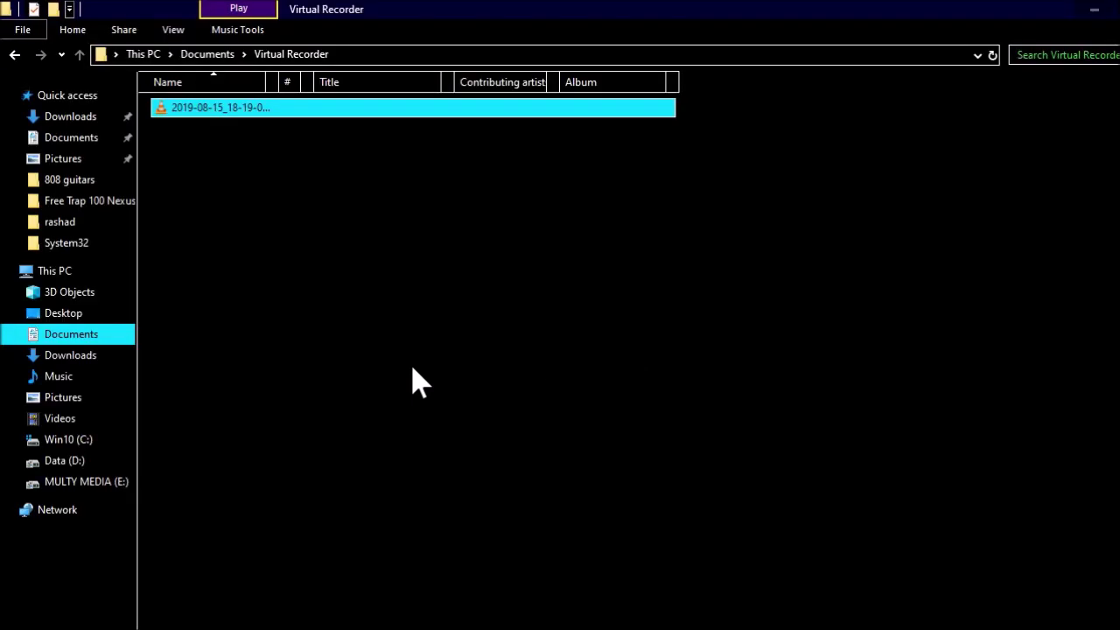
pyautogui.click(418, 381)
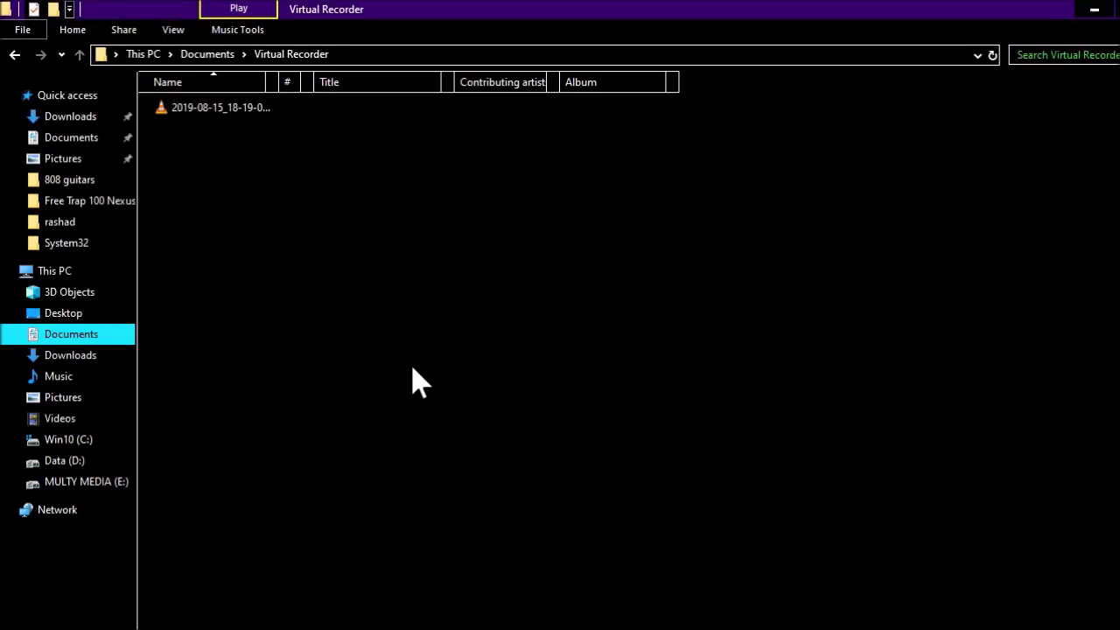
pyautogui.hotkey('ctrl', 'a')
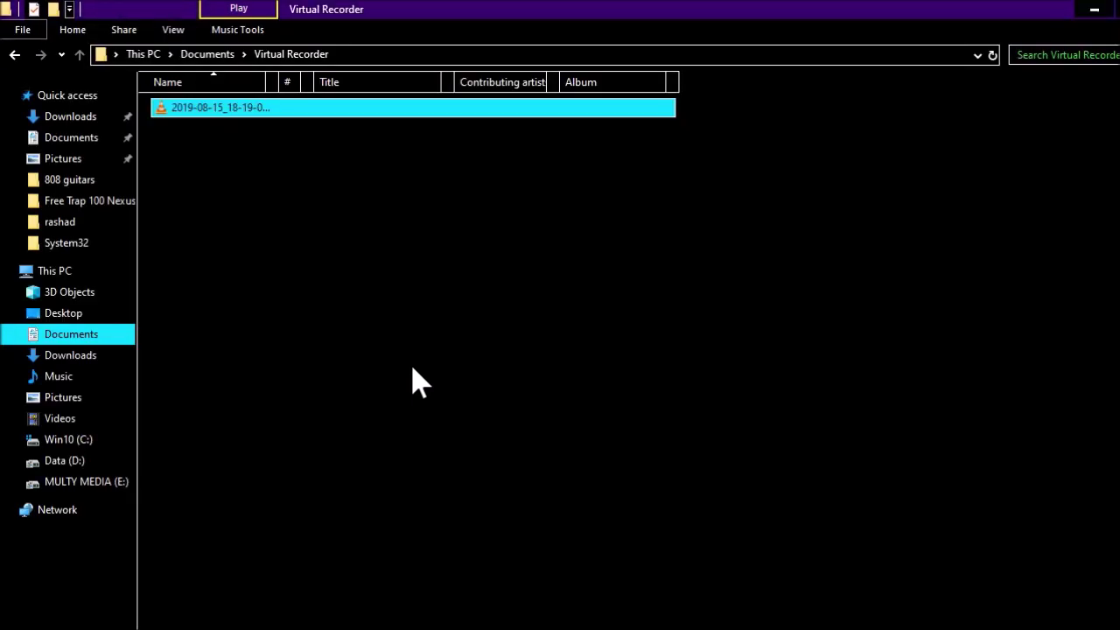
pyautogui.press('Delete')
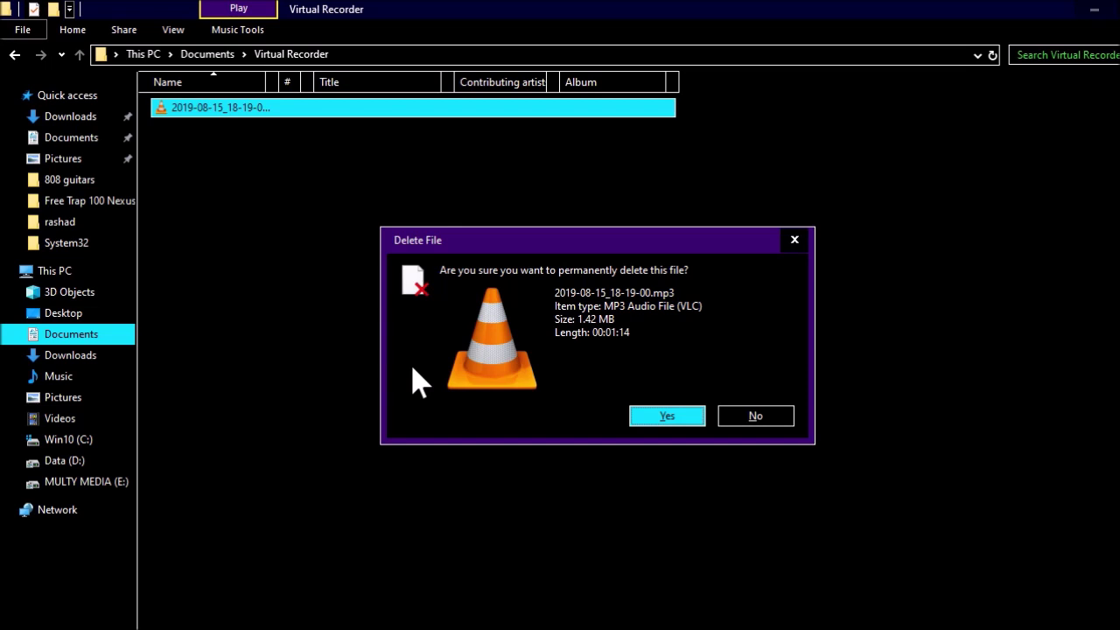
pyautogui.press('Escape')
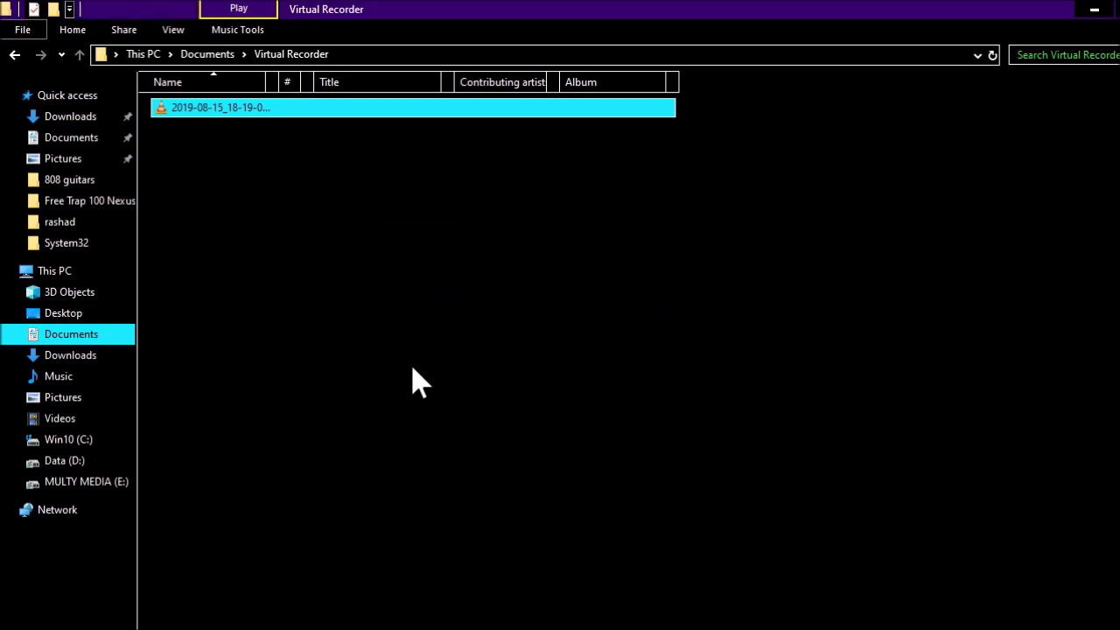
# Return to the desktop and launch GoldWave.
pyautogui.hotkey('alt', 'Tab')
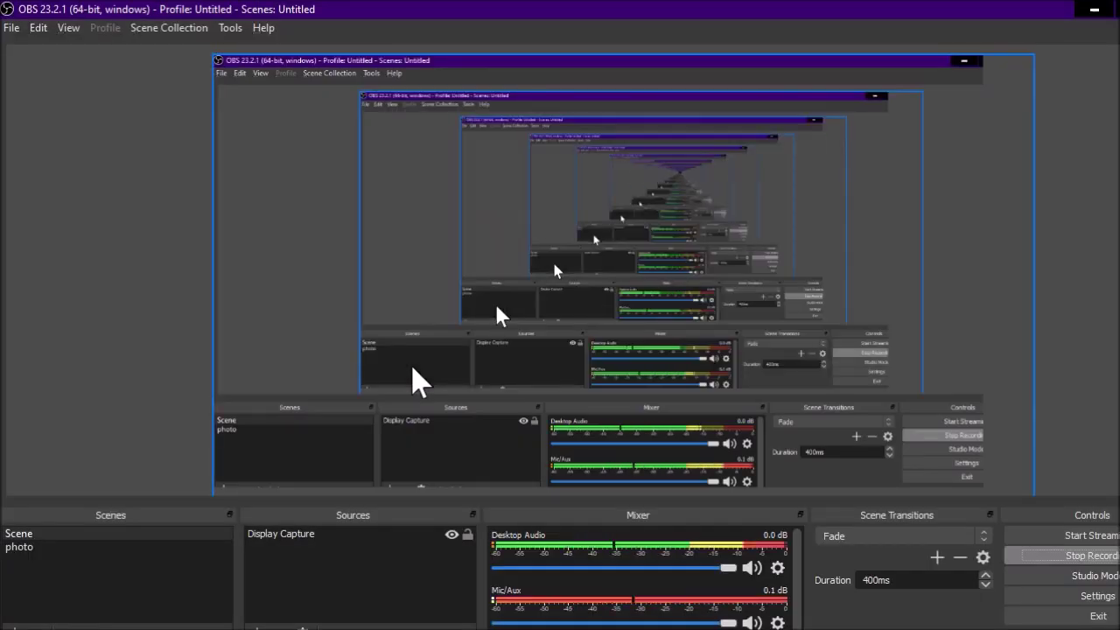
pyautogui.press('super+d')
pyautogui.press('super')
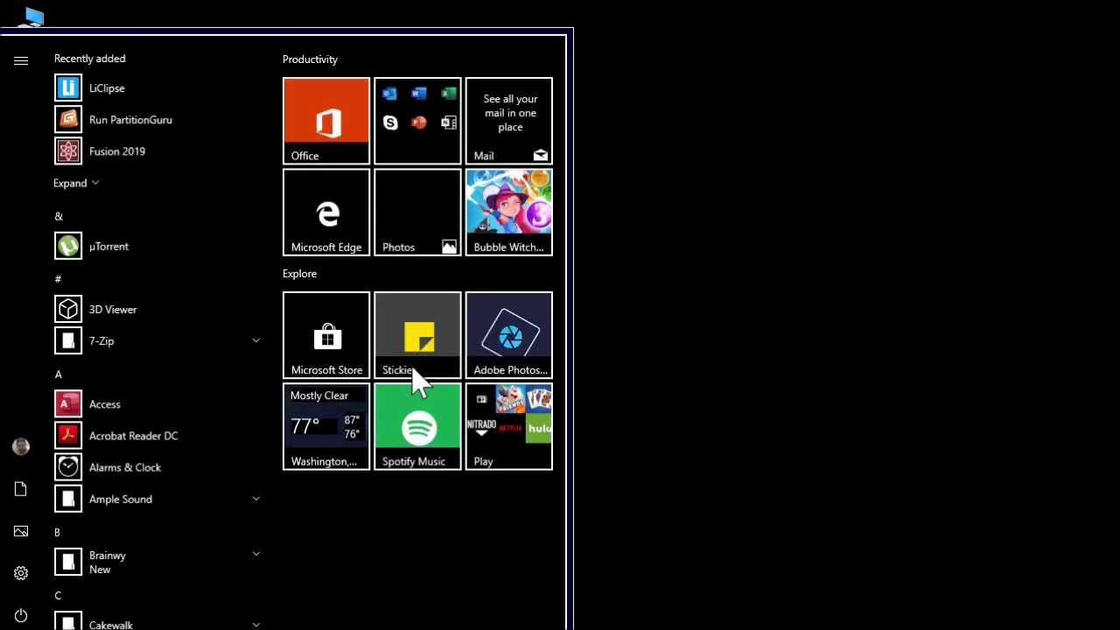
pyautogui.write('gol')
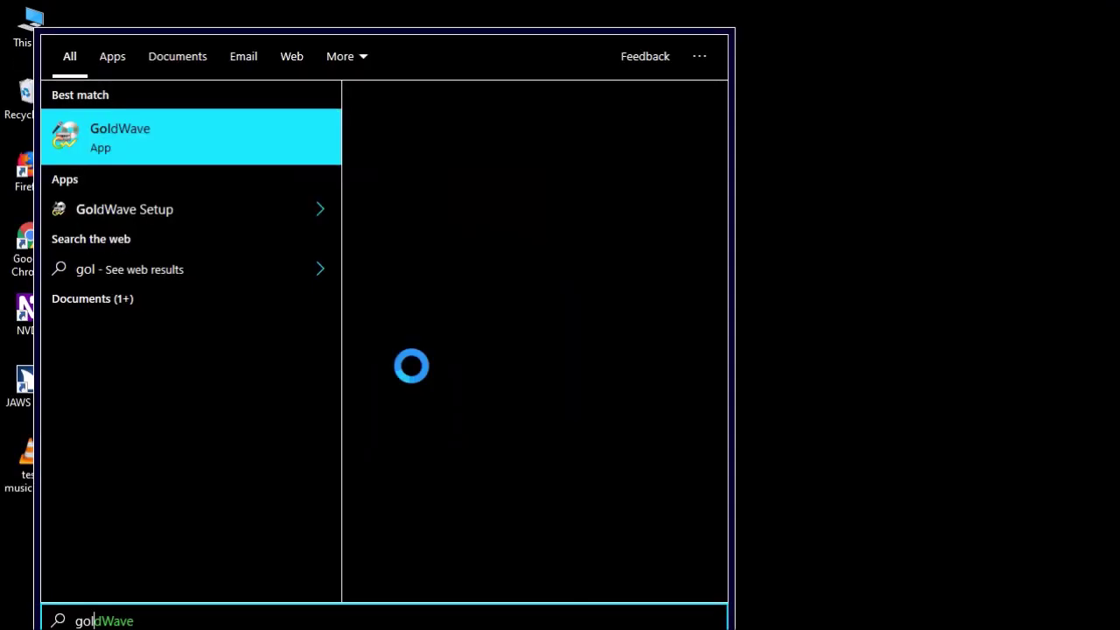
pyautogui.press('Return')
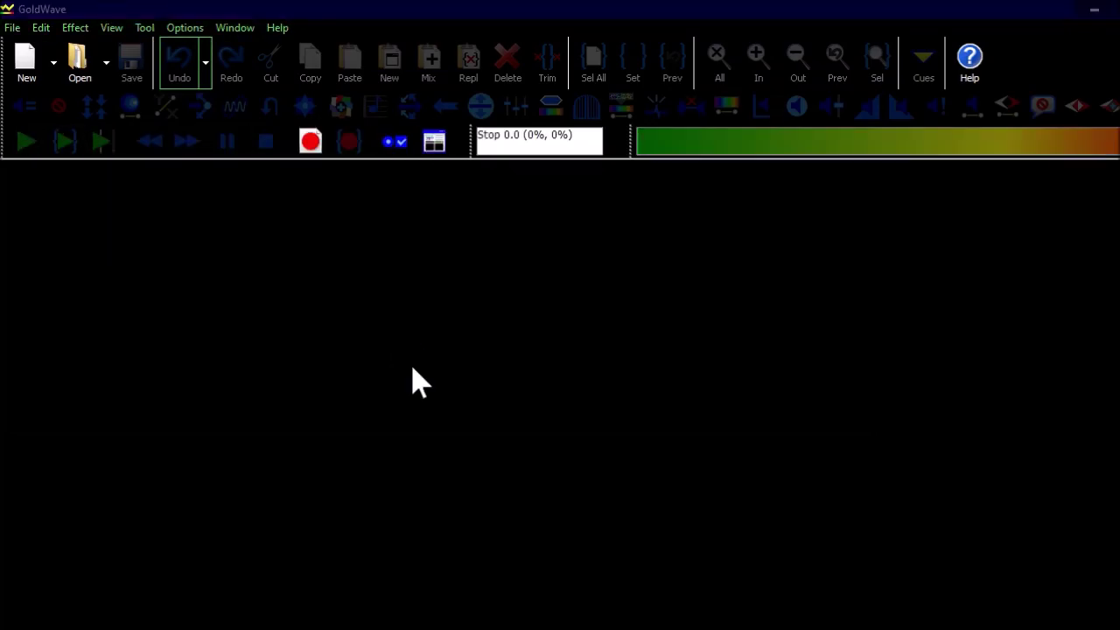
# Open the recording 2019-08-15_18-19-00.mp3 from the Virtual Recorder folder for editing.
pyautogui.doubleClick(413, 368)
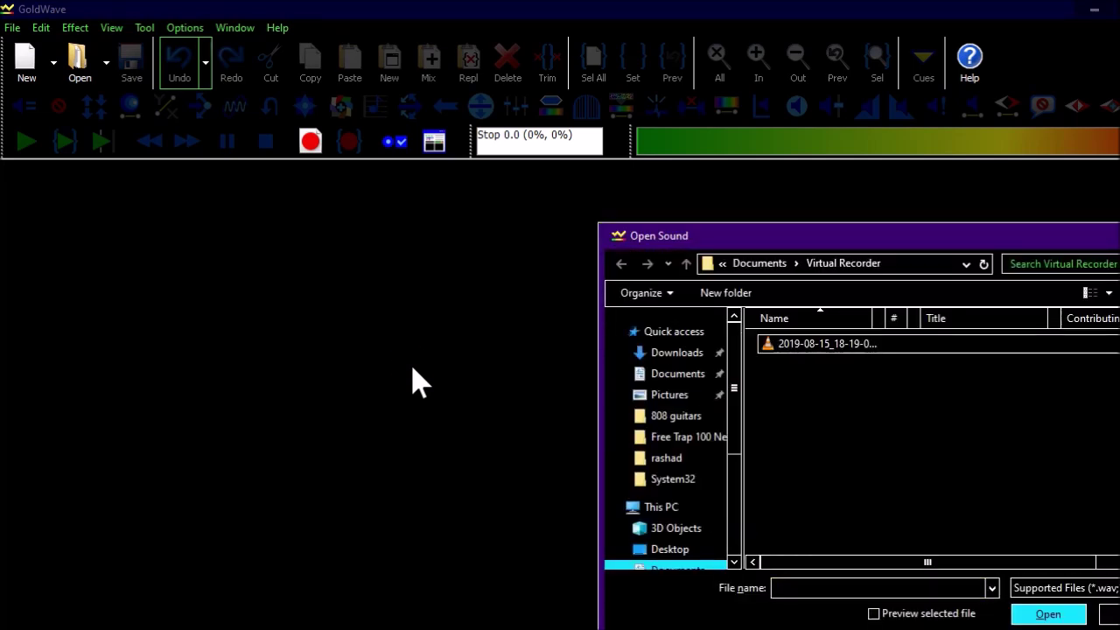
pyautogui.press('Down')
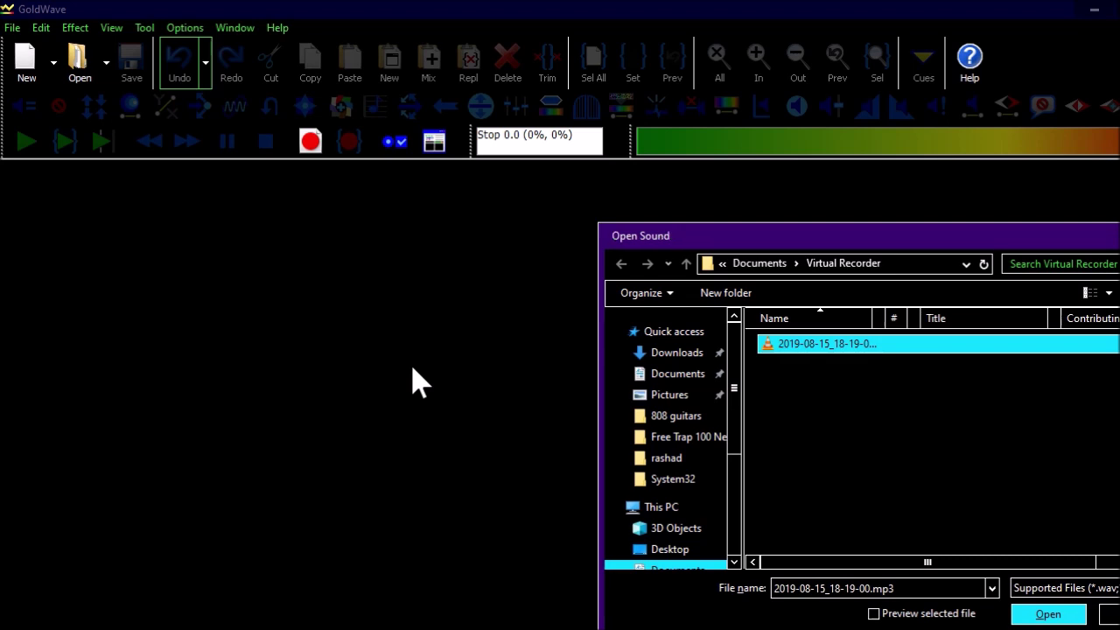
pyautogui.press('Return')
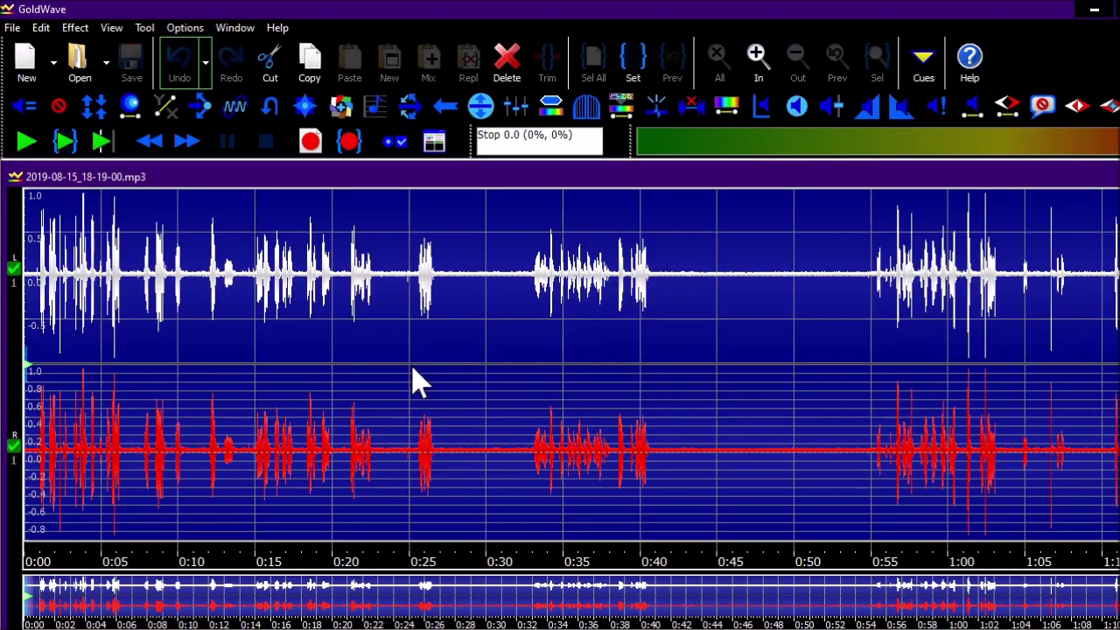
# Play the first seconds of the recording, stop playback, and return the playback position to the start.
pyautogui.press('space')
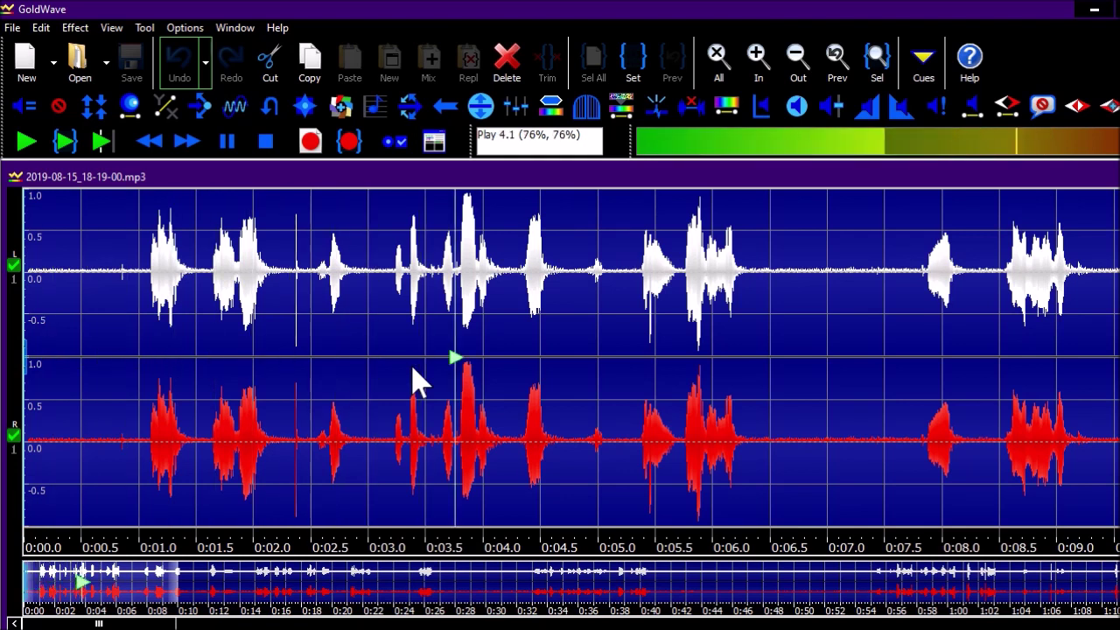
pyautogui.press('space')
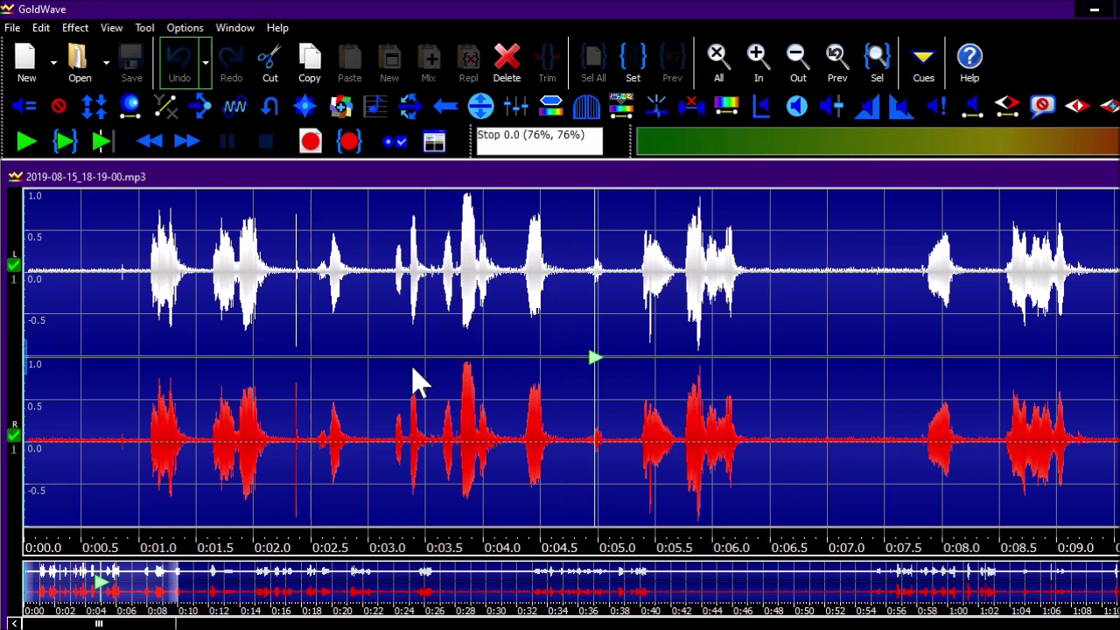
pyautogui.press('Home')
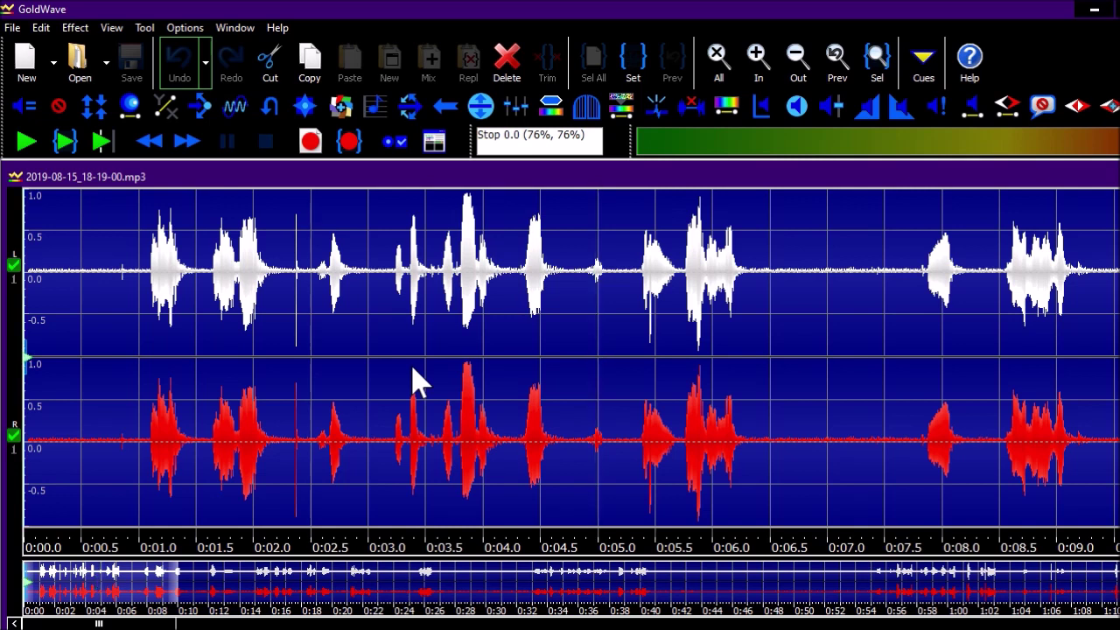
# Start the Change Volume effect on the recording 2019-08-15_18-19-00.mp3 and set the volume to -10 dB.
pyautogui.hotkey('alt', 'c')
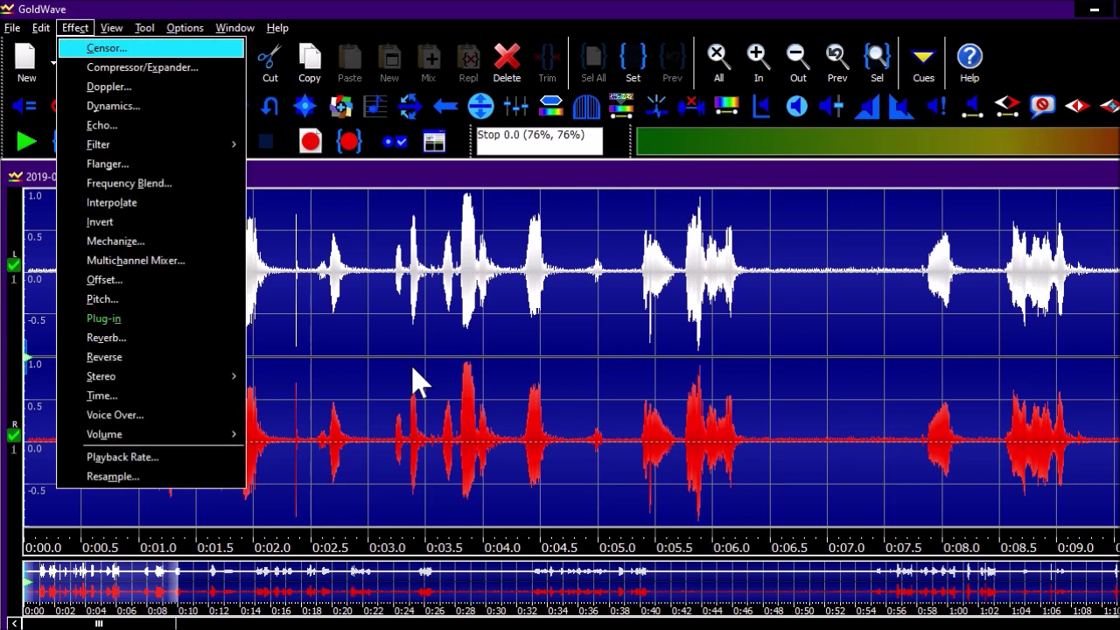
pyautogui.press('Up')
pyautogui.press('Up')
pyautogui.press('Up')
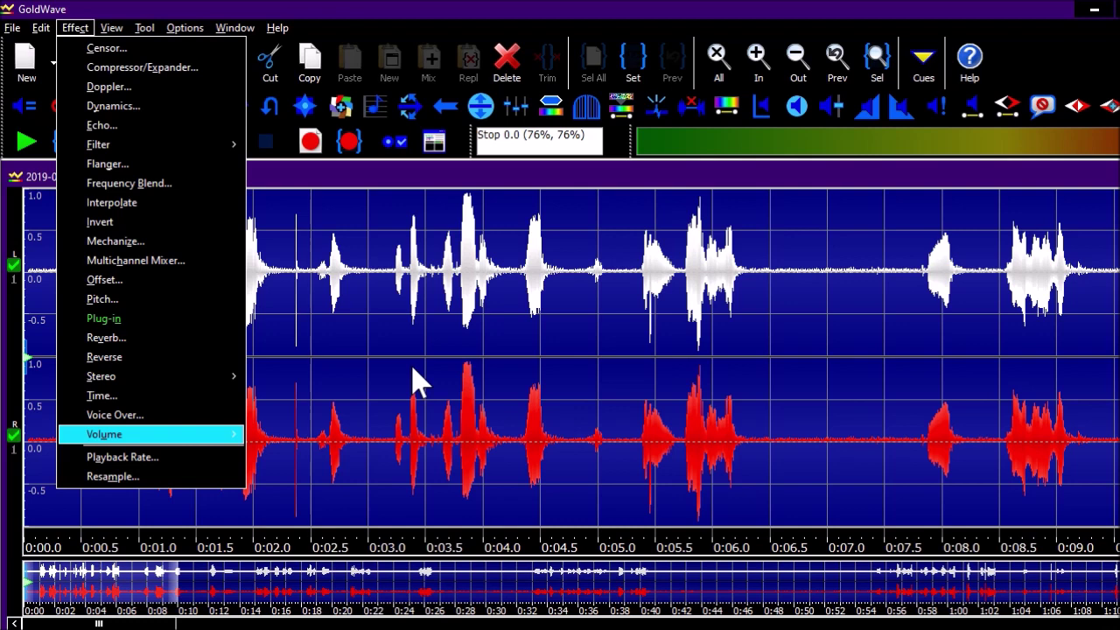
pyautogui.press('Right')
pyautogui.press('Down')
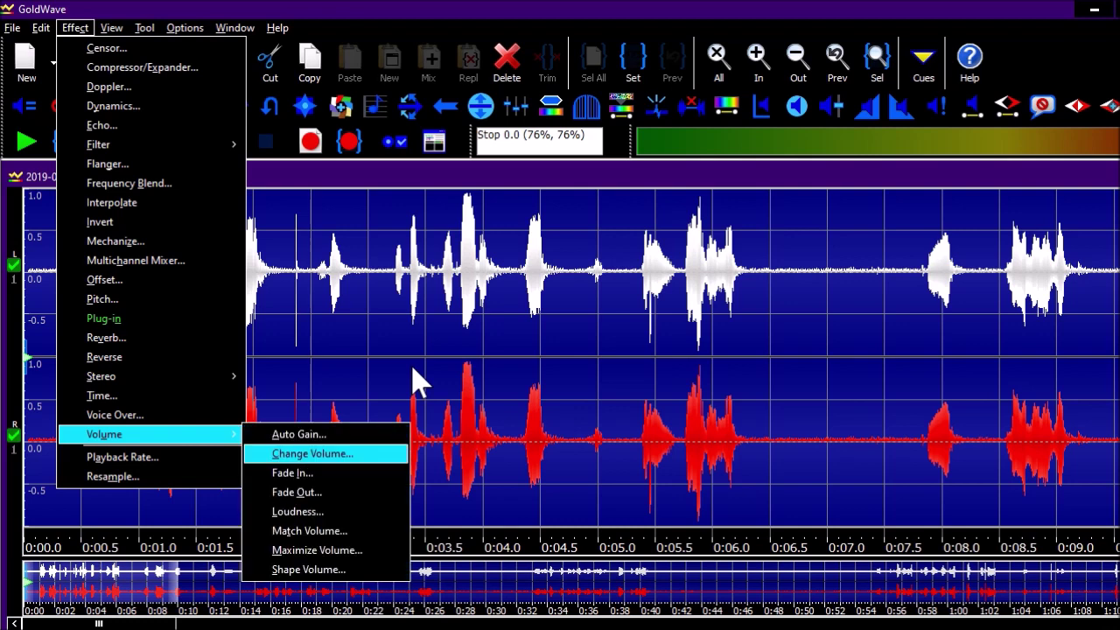
pyautogui.press('Return')
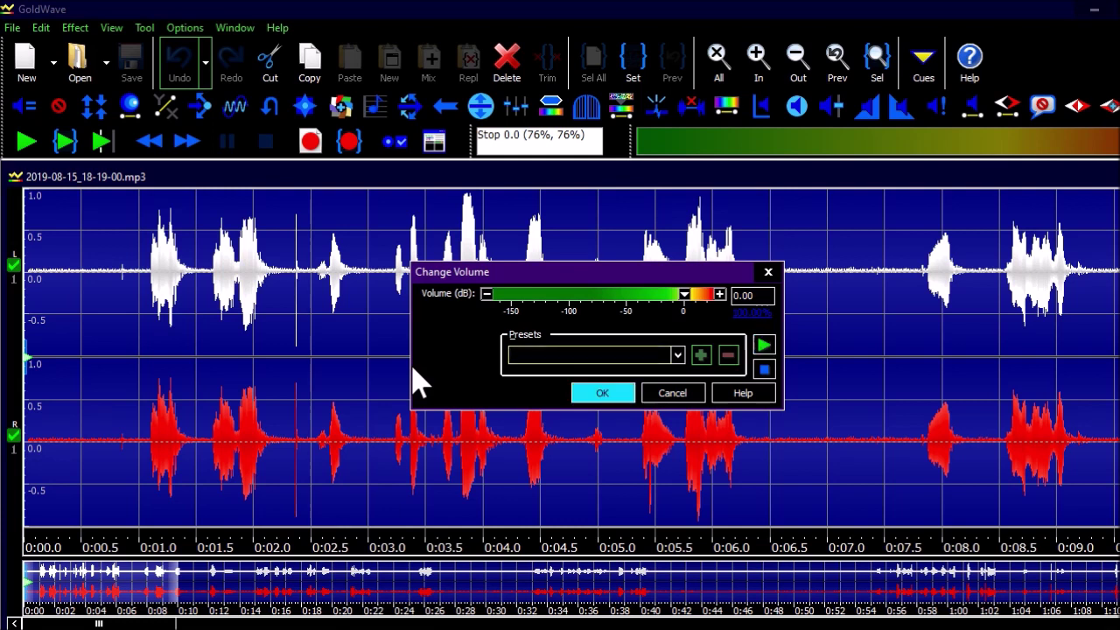
pyautogui.press('Tab')
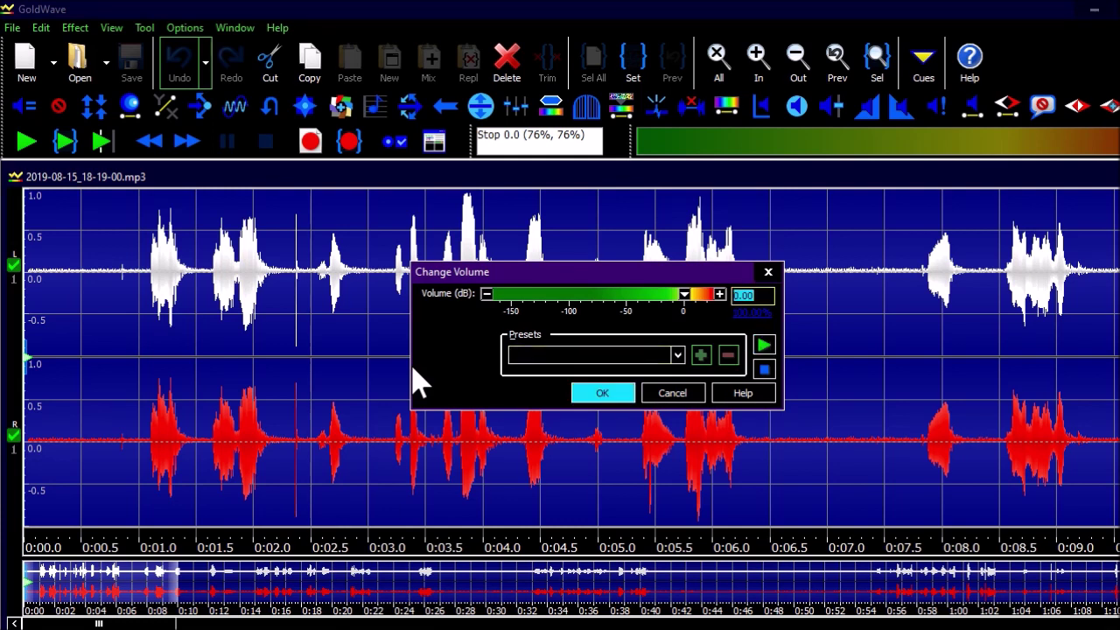
pyautogui.press('Left')
pyautogui.write('-')
pyautogui.press('BackSpace')
pyautogui.write('10')
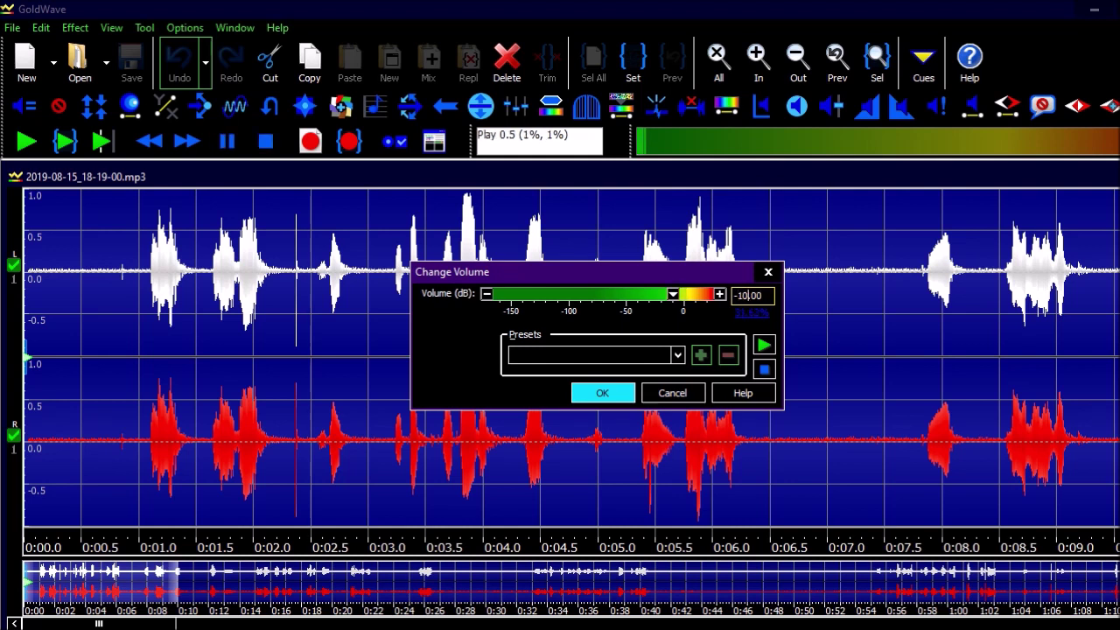
# Preview the quieter recording and apply the volume change.
pyautogui.press('Return')
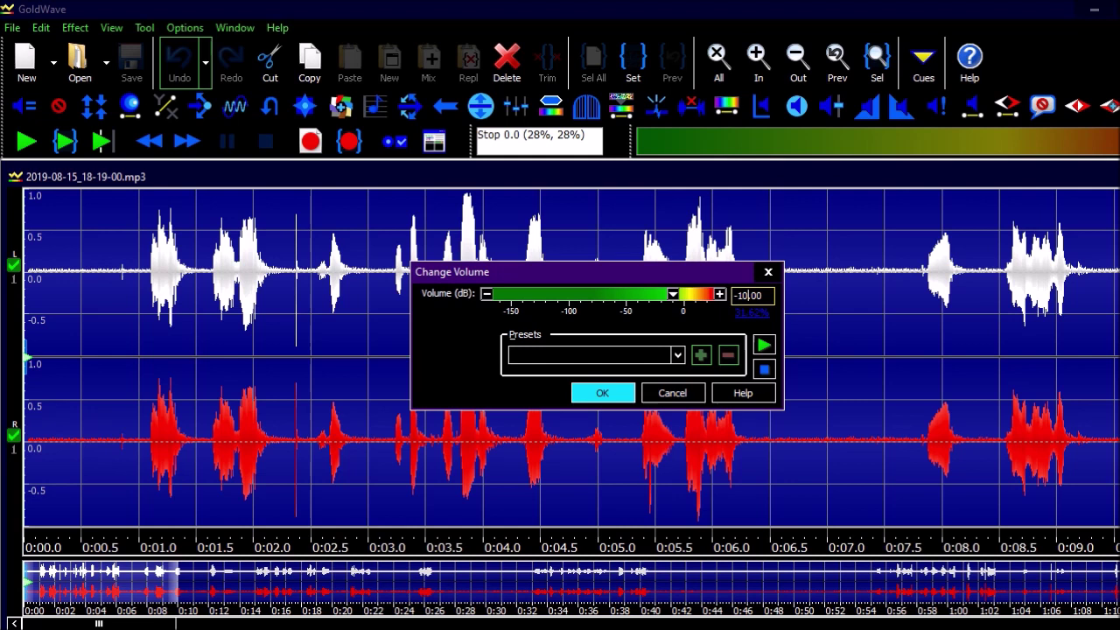
pyautogui.press('F4')
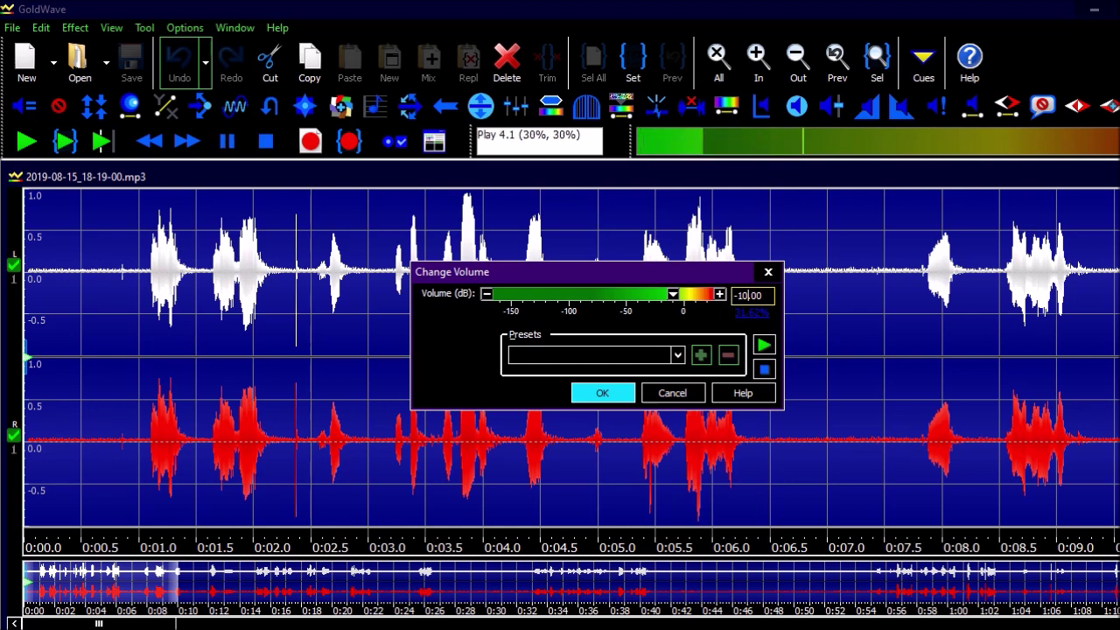
pyautogui.press('space')
pyautogui.press('Return')
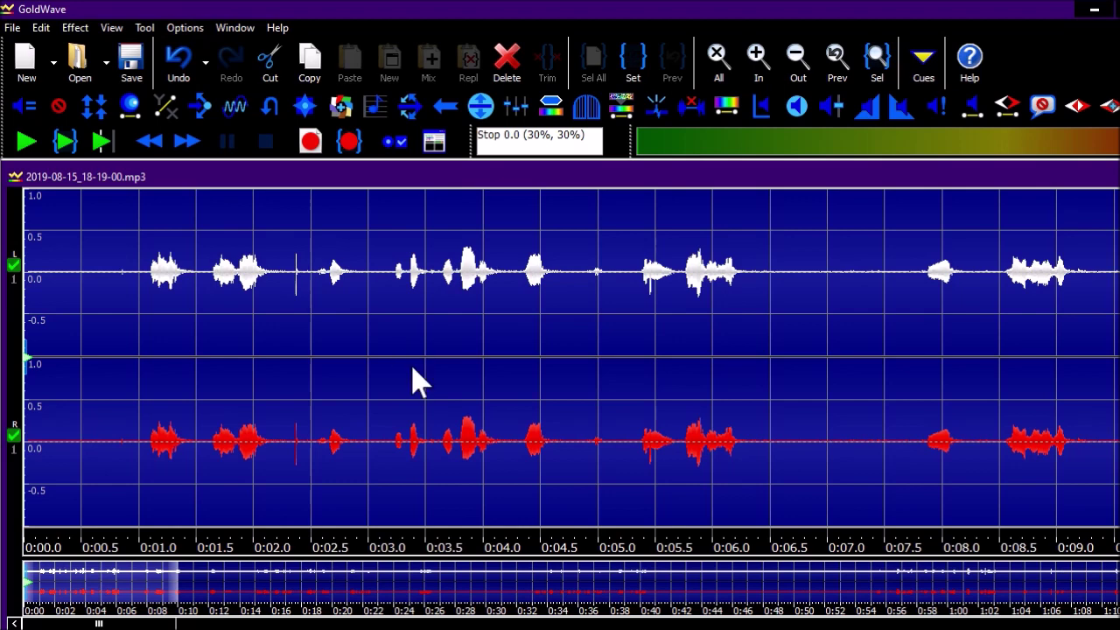
# Open test music.mp3 from the Desktop and play its beginning briefly.
pyautogui.hotkey('ctrl', 'o')
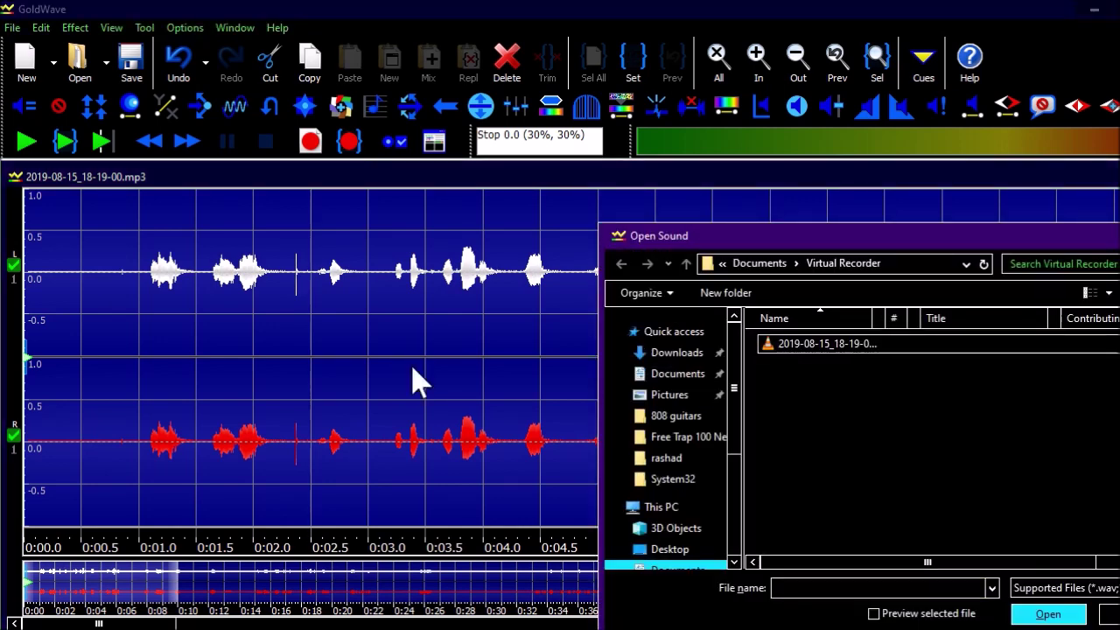
pyautogui.hotkey('alt', 'Up')
pyautogui.hotkey('alt', 'Up')
pyautogui.hotkey('alt', 'Up')
pyautogui.press('t')
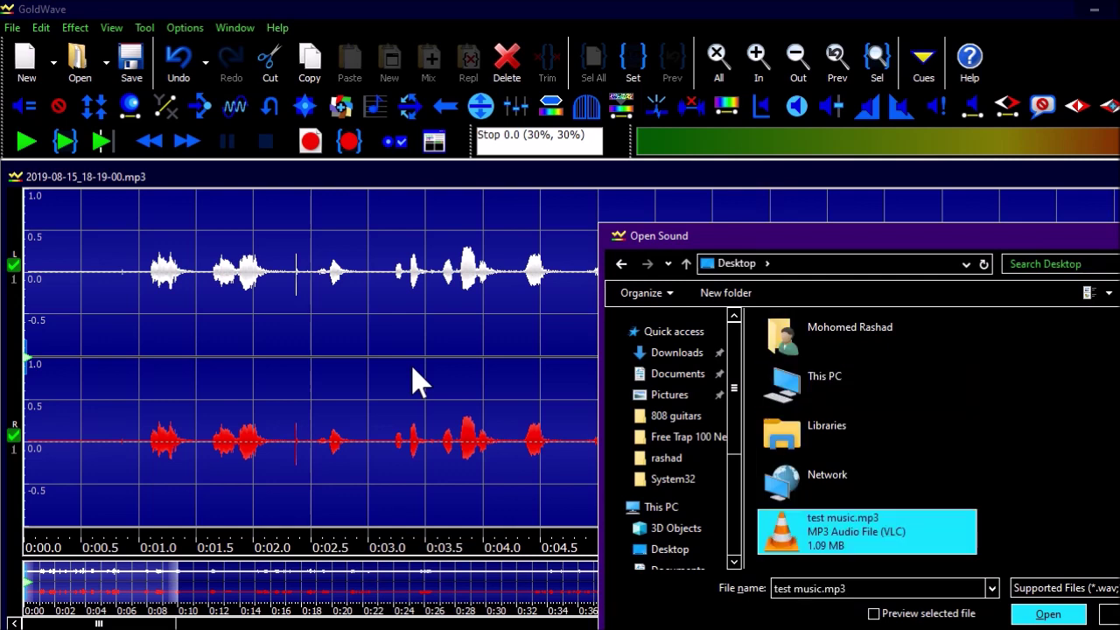
pyautogui.press('Return')
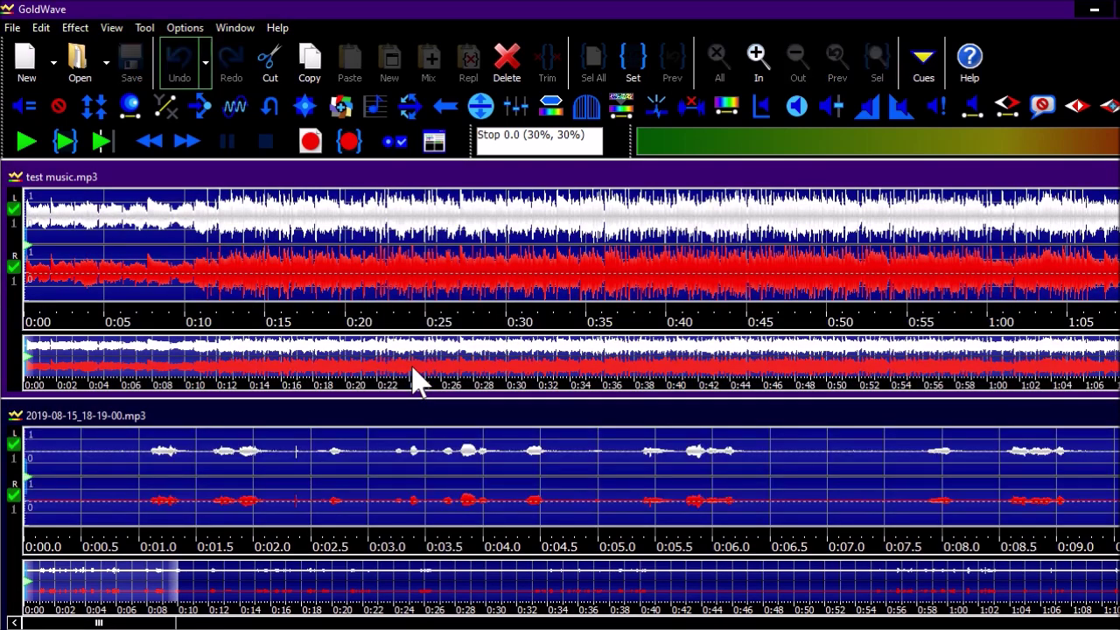
pyautogui.press('space')
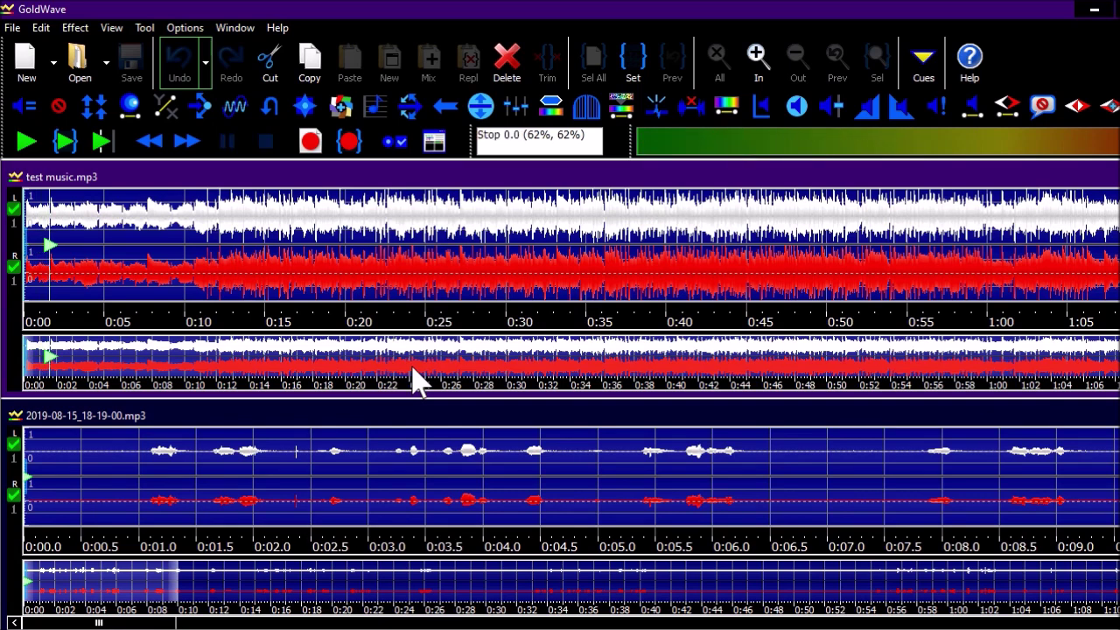
# Start the Change Volume effect on test music.mp3, set the volume to -15 dB, and preview it.
pyautogui.hotkey('alt', 'c')
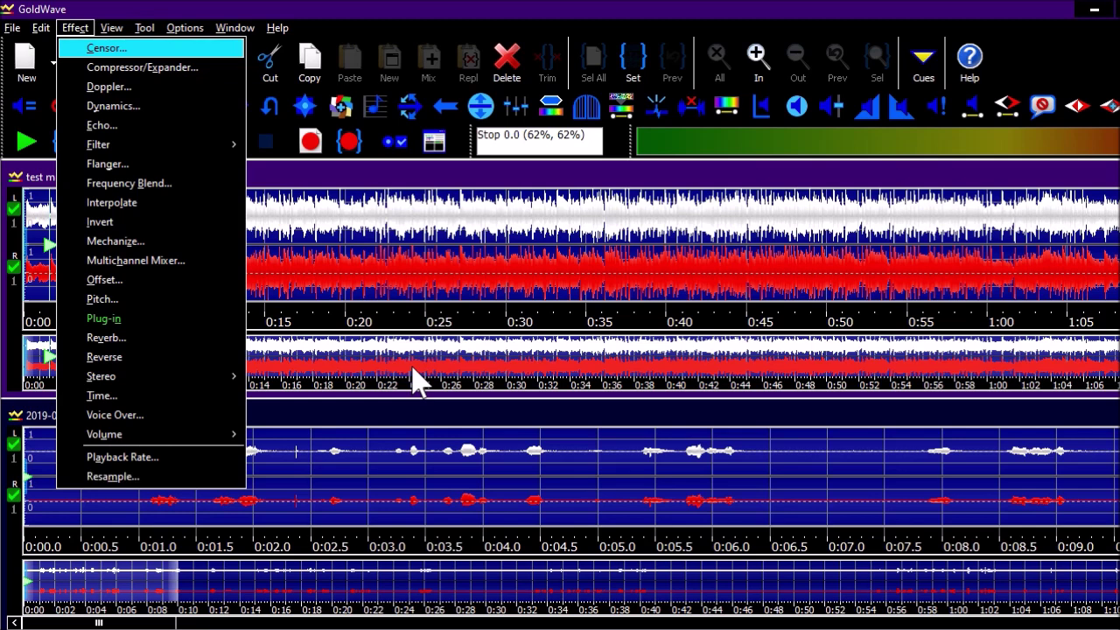
pyautogui.press('u')
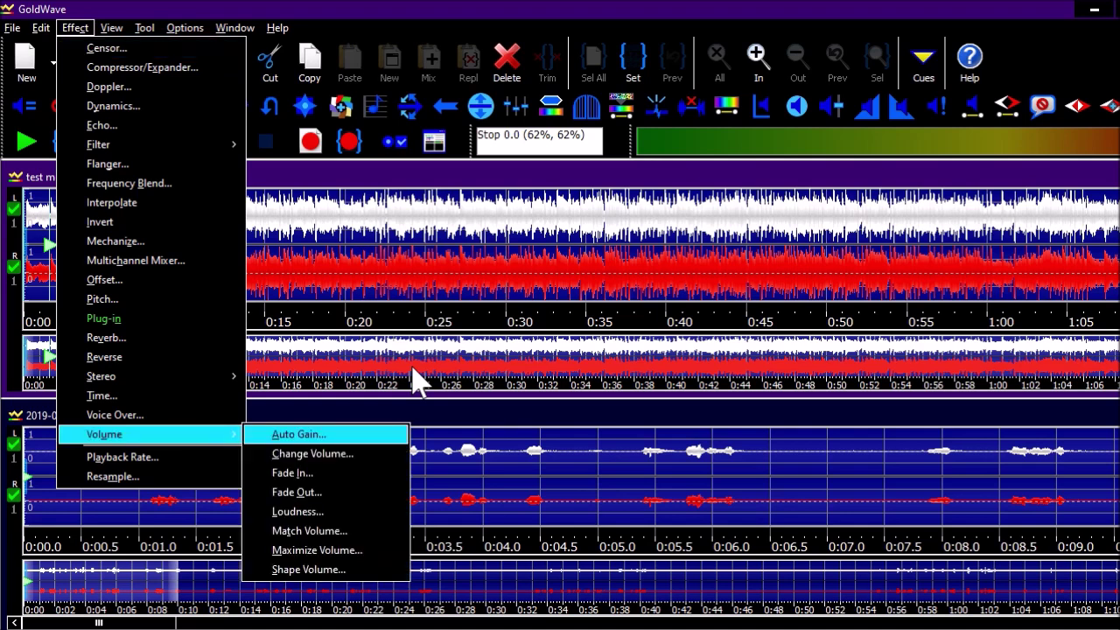
pyautogui.press('c')
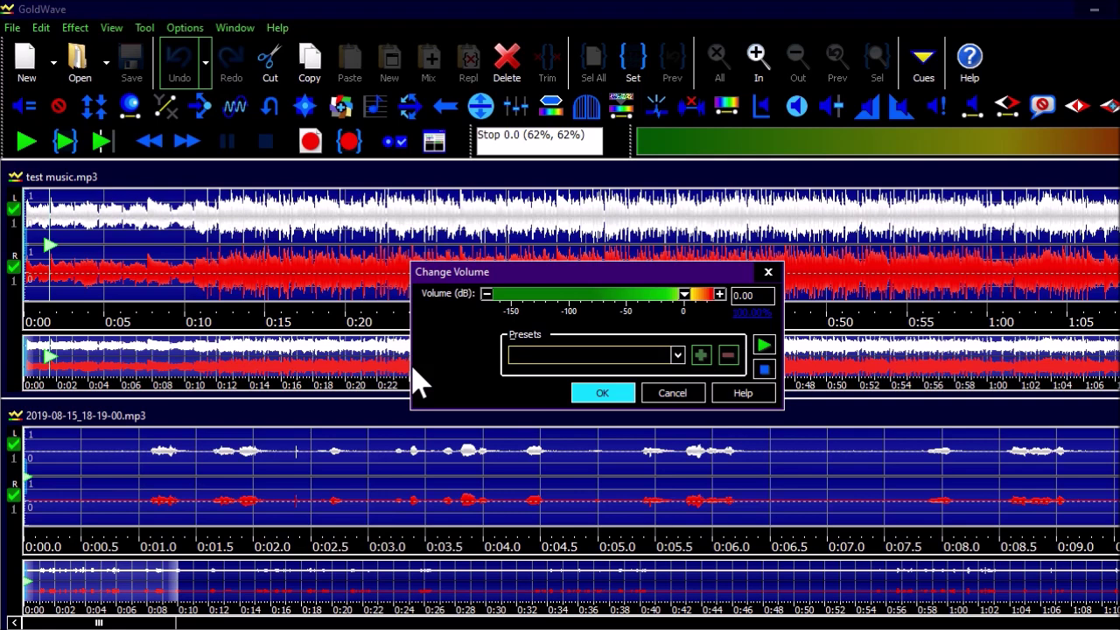
pyautogui.hotkey('shift', 'Tab')
pyautogui.hotkey('shift', 'Tab')
pyautogui.press('Tab')
pyautogui.press('Tab')
pyautogui.hotkey('shift', 'Tab')
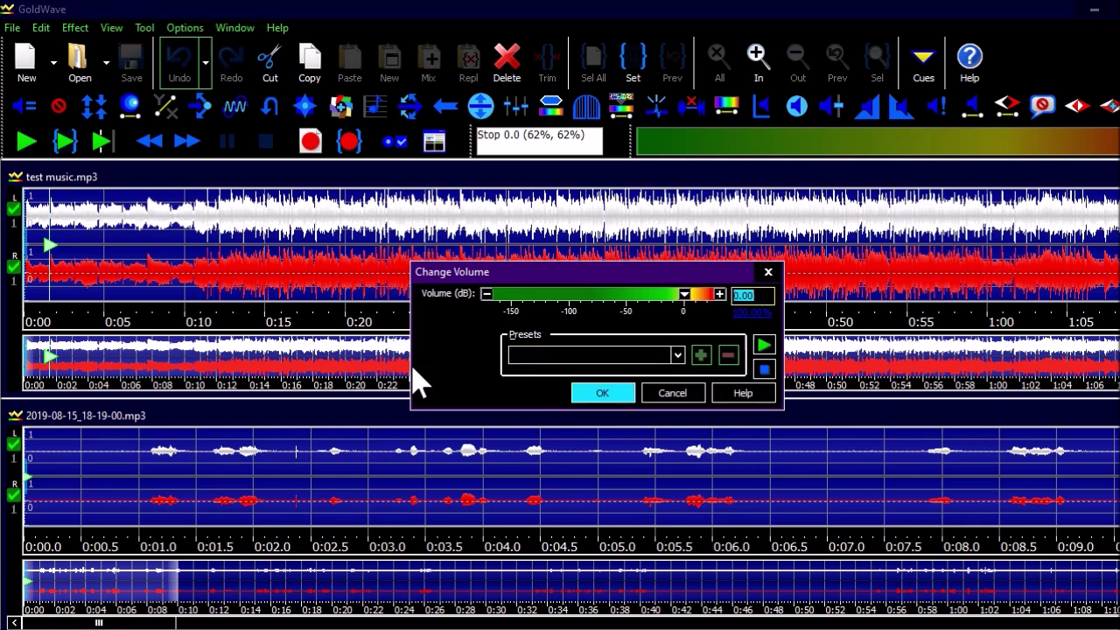
pyautogui.press('Left')
pyautogui.write('-')
pyautogui.write('10')
pyautogui.write('15')
pyautogui.hotkey('ctrl', 'a')
pyautogui.press('F4')
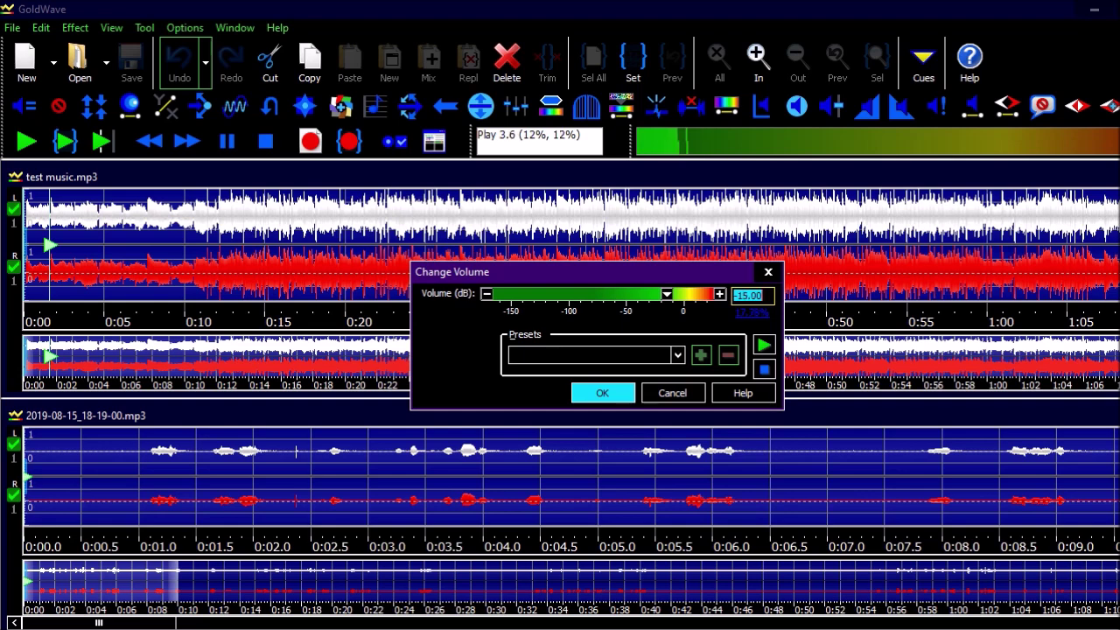
# Lower the music's volume gradually past -24.60 dB and raise it partway again while listening to the preview.
pyautogui.press('Down')
pyautogui.press('Down')
pyautogui.press('Down')
pyautogui.press('Down')
pyautogui.press('Down')
pyautogui.press('Down')
pyautogui.press('Down')
pyautogui.press('Down')
pyautogui.press('Down')
pyautogui.press('Down')
pyautogui.press('Down')
pyautogui.press('Down')
pyautogui.press('Down')
pyautogui.press('Down')
pyautogui.press('Down')
pyautogui.press('Down')
pyautogui.press('Down')
pyautogui.press('Down')
pyautogui.press('Down')
pyautogui.press('Down')
pyautogui.press('Down')
pyautogui.press('Down')
pyautogui.press('Down')
pyautogui.press('Down')
pyautogui.press('Down')
pyautogui.press('Down')
pyautogui.press('Down')
pyautogui.press('Down')
pyautogui.press('Down')
pyautogui.press('Down')
pyautogui.press('Down')
pyautogui.press('Down')
pyautogui.press('Down')
pyautogui.press('Down')
pyautogui.press('Down')
pyautogui.press('Down')
pyautogui.press('Down')
pyautogui.press('Down')
pyautogui.press('Down')
pyautogui.press('Down')
pyautogui.press('Down')
pyautogui.press('Down')
pyautogui.press('Down')
pyautogui.press('Down')
pyautogui.press('Down')
pyautogui.press('Down')
pyautogui.press('Down')
pyautogui.press('Down')
pyautogui.press('Down')
pyautogui.press('Down')
pyautogui.press('Down')
pyautogui.press('Down')
pyautogui.press('Down')
pyautogui.press('Down')
pyautogui.press('Down')
pyautogui.press('Down')
pyautogui.press('Down')
pyautogui.press('Down')
pyautogui.press('Down')
pyautogui.press('Down')
pyautogui.press('Down')
pyautogui.press('Down')
pyautogui.press('Down')
pyautogui.press('Down')
pyautogui.press('Down')
pyautogui.press('Down')
pyautogui.press('Down')
pyautogui.press('Down')
pyautogui.press('Down')
pyautogui.press('Down')
pyautogui.press('Down')
pyautogui.press('Down')
pyautogui.press('Down')
pyautogui.press('Down')
pyautogui.press('Down')
pyautogui.press('Up')
pyautogui.press('Up')
pyautogui.press('Up')
pyautogui.press('Up')
pyautogui.press('Up')
pyautogui.press('Up')
pyautogui.press('Up')
pyautogui.press('Up')
pyautogui.press('Up')
pyautogui.press('Up')
pyautogui.press('Up')
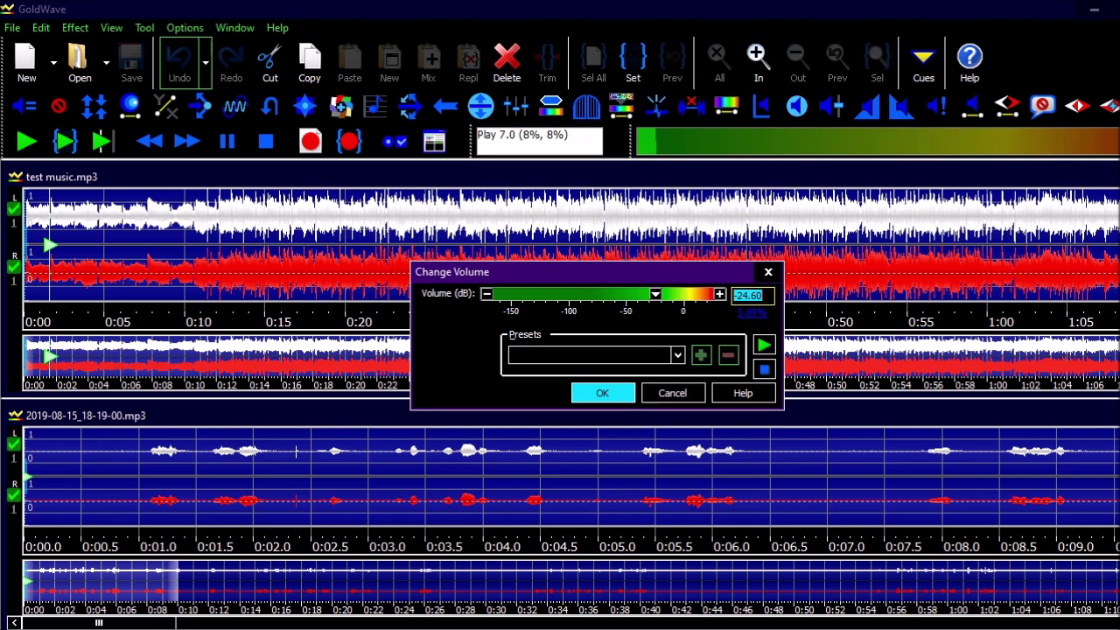
pyautogui.press('Up')
pyautogui.press('Up')
pyautogui.press('Up')
pyautogui.press('Up')
pyautogui.press('Up')
pyautogui.press('Up')
pyautogui.press('Up')
pyautogui.press('Up')
pyautogui.press('Up')
pyautogui.press('Up')
pyautogui.press('Up')
pyautogui.press('Up')
pyautogui.press('Up')
pyautogui.press('Up')
pyautogui.press('Up')
pyautogui.press('Up')
pyautogui.press('Up')
pyautogui.press('Up')
pyautogui.press('Up')
pyautogui.press('Up')
pyautogui.press('Up')
# Set the music's volume to -20 dB and apply the volume change to test music.mp3.
pyautogui.press('BackSpace')
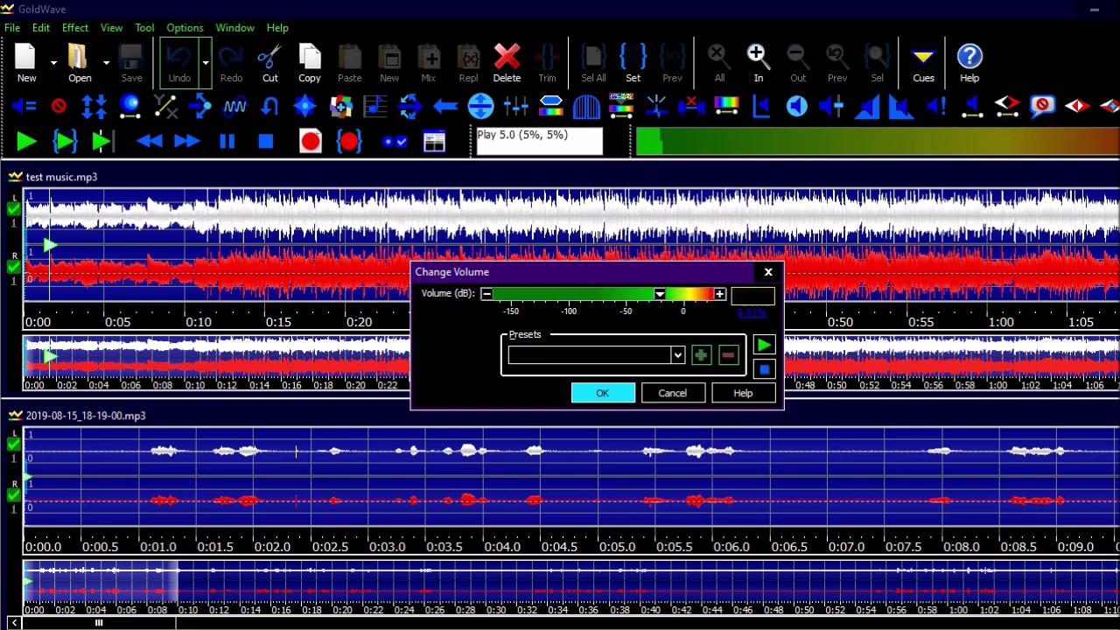
pyautogui.hotkey('ctrl', 'z')
pyautogui.press('Left')
pyautogui.press('Left')
pyautogui.press('BackSpace')
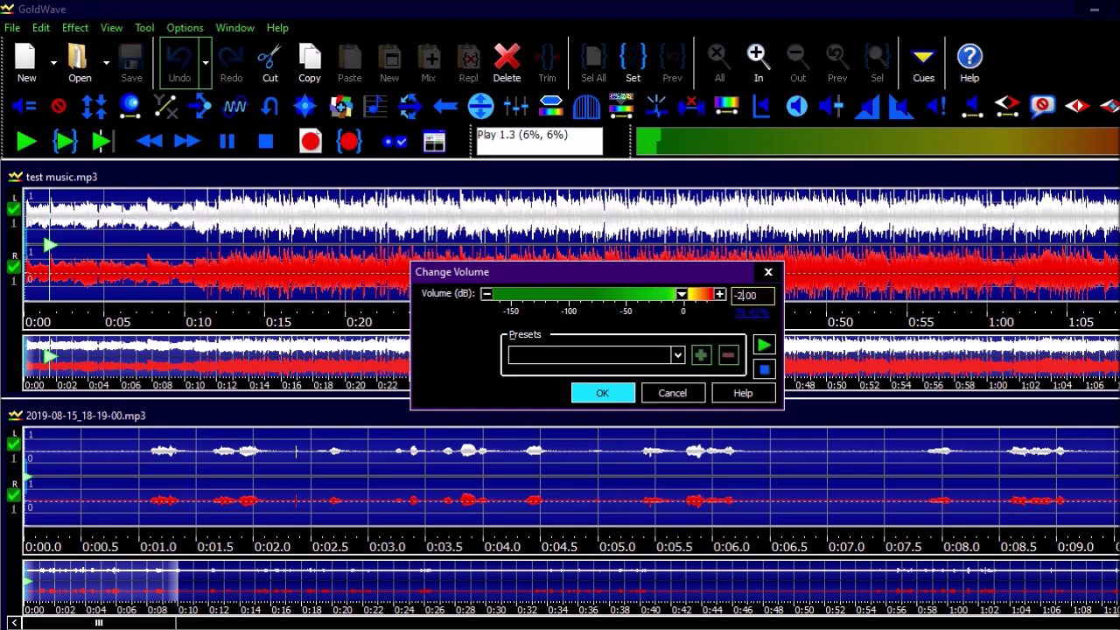
pyautogui.write('0')
pyautogui.hotkey('ctrl', 'a')
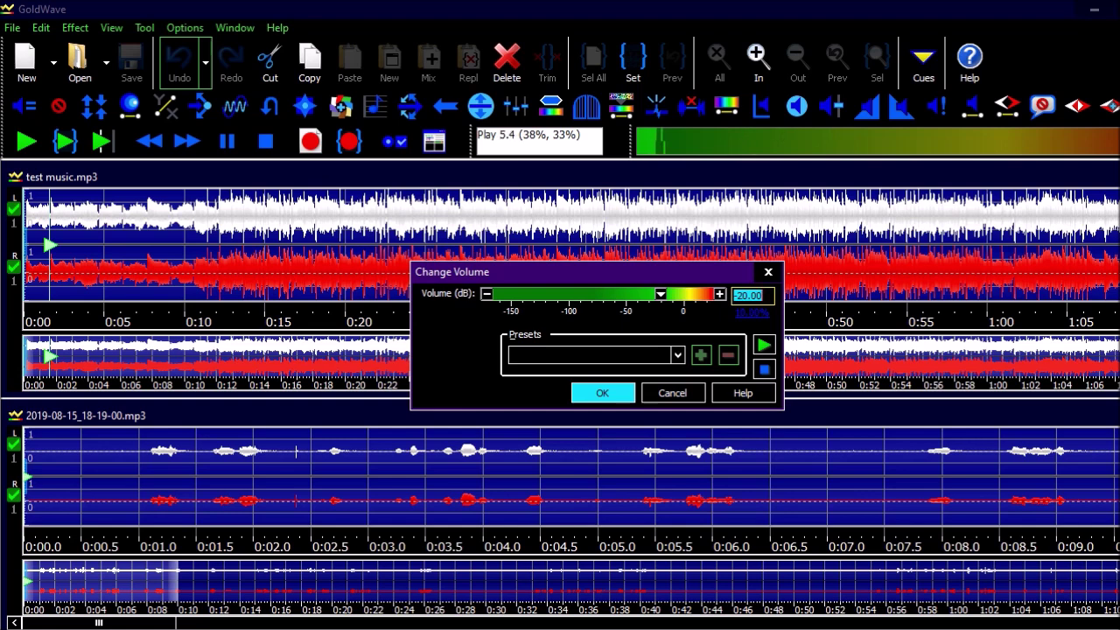
pyautogui.press('Return')
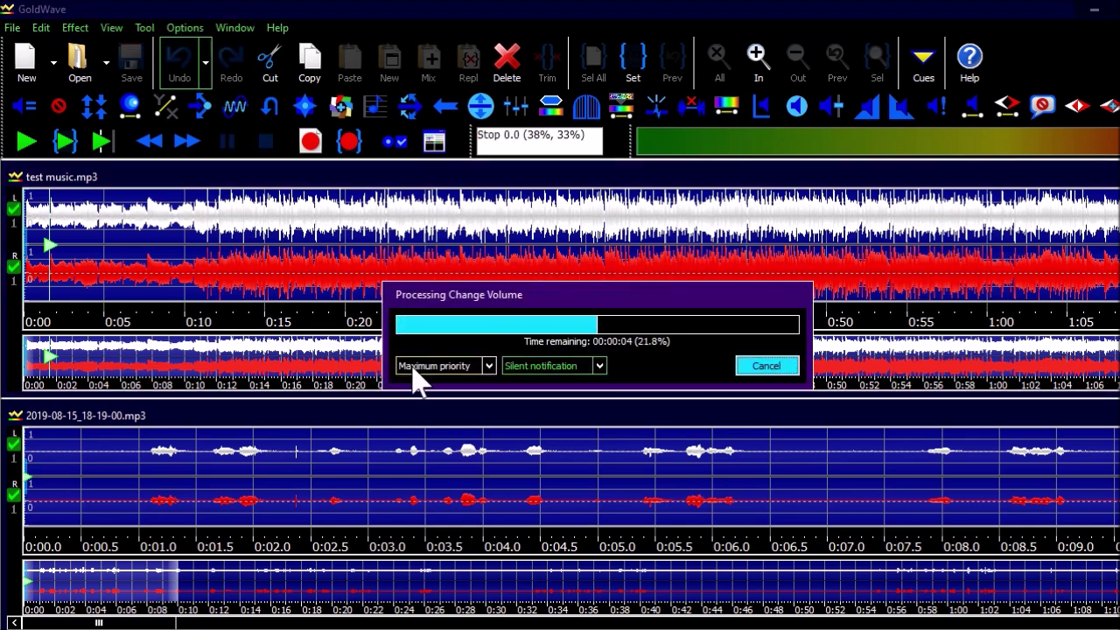
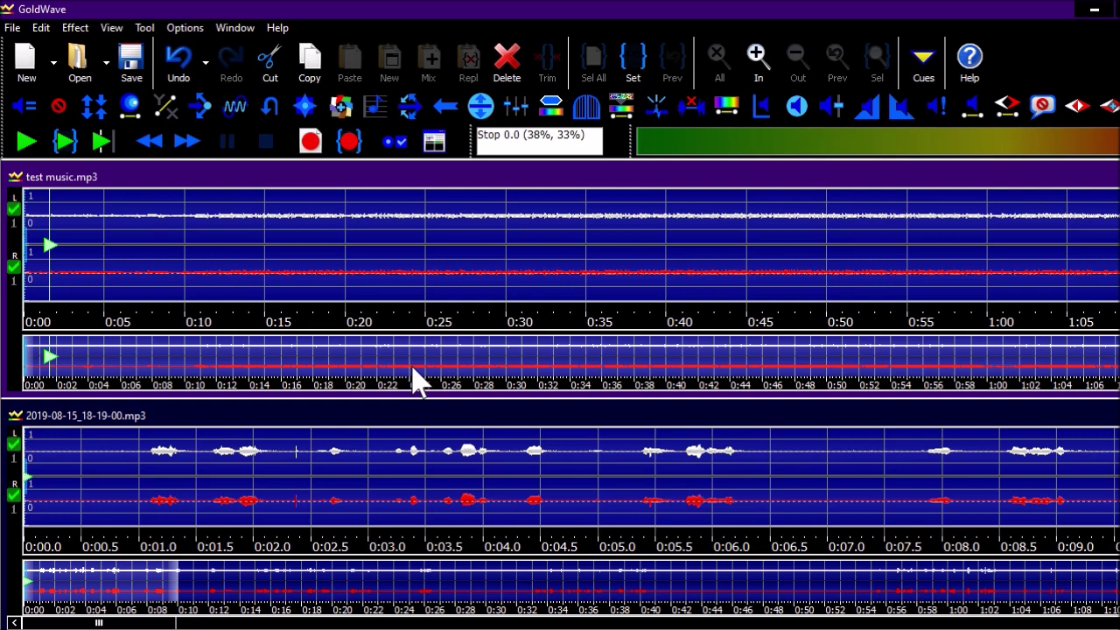
# Copy the whole test music track and paste it repeatedly into the same file to lengthen it.
pyautogui.hotkey('ctrl', 'c')
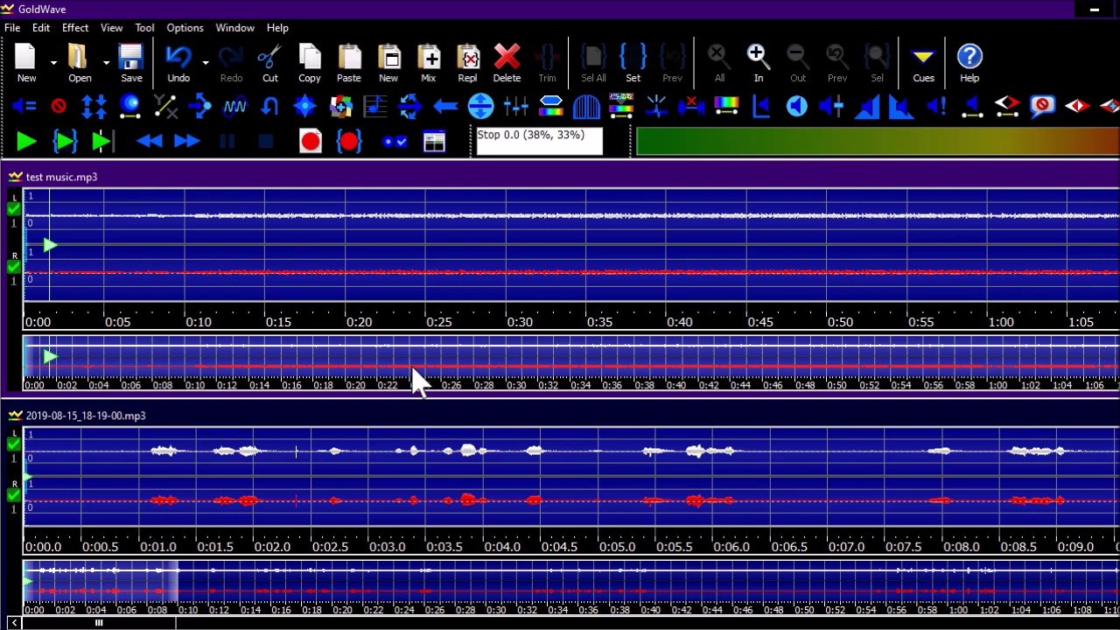
pyautogui.hotkey('ctrl', 'v')
pyautogui.hotkey('ctrl', 'v')
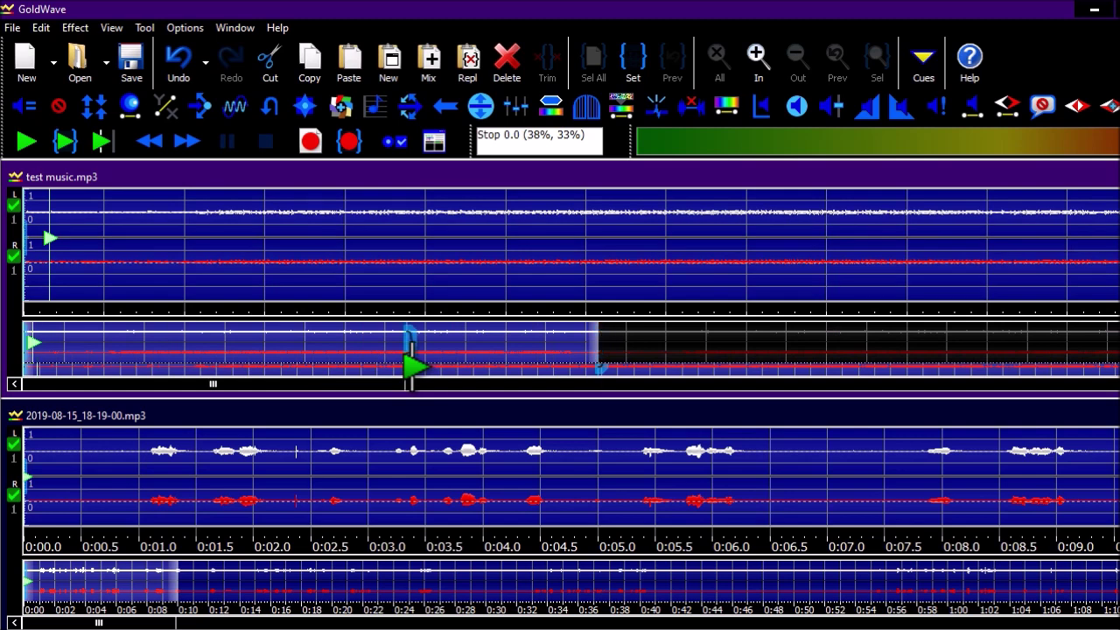
pyautogui.hotkey('ctrl', 'v')
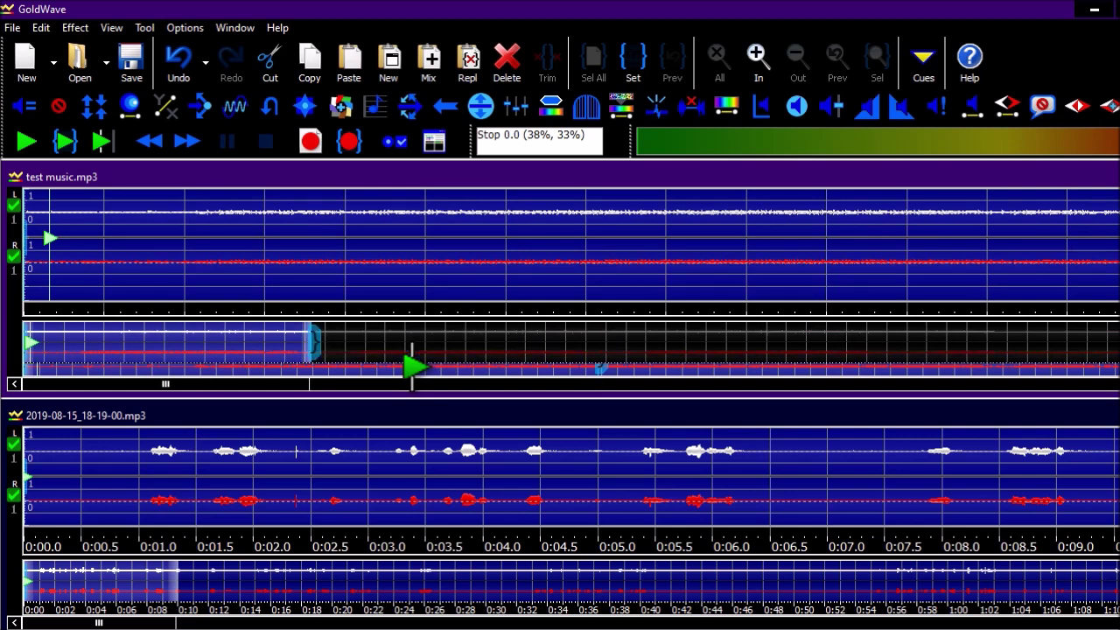
pyautogui.hotkey('ctrl', 'v')
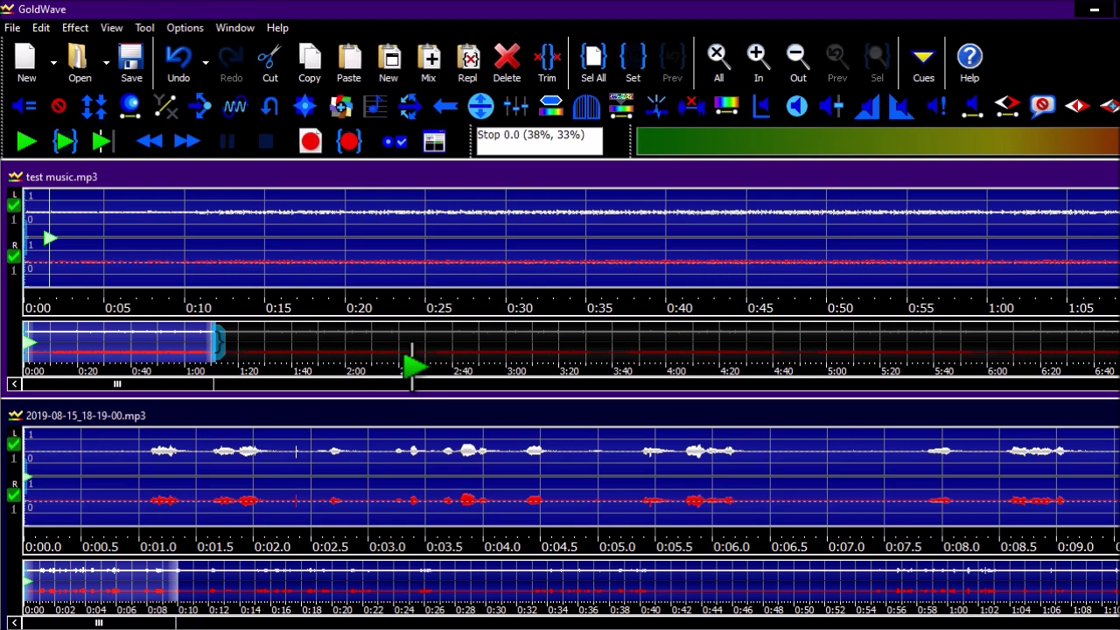
# Undo the repeated pastes and the volume reduction on test music.mp3, back to the original track.
pyautogui.hotkey('ctrl', 'z')
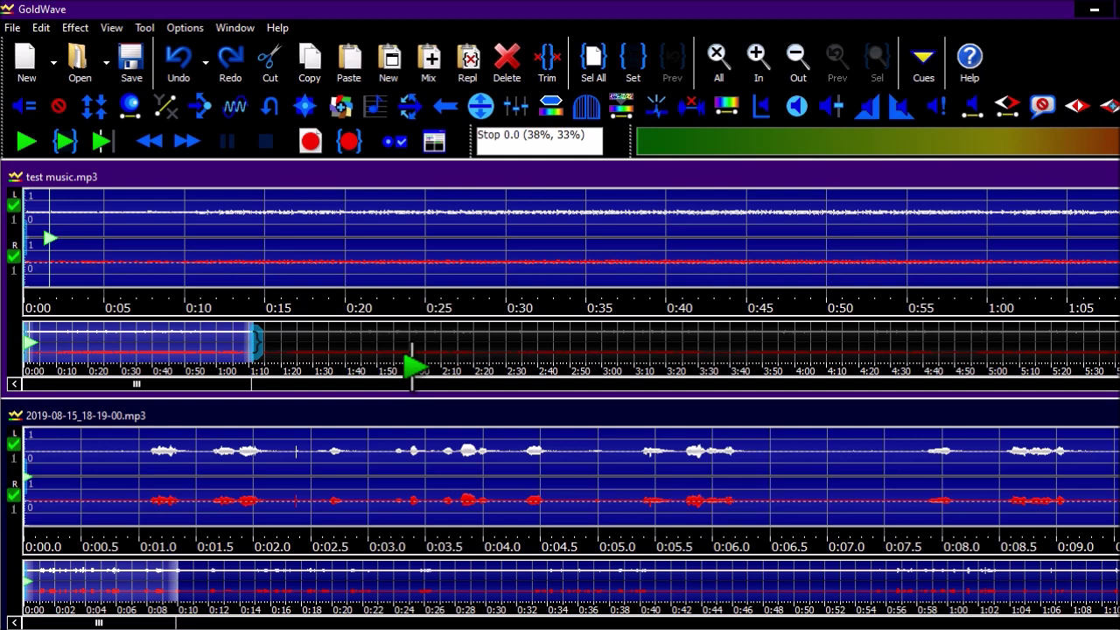
pyautogui.moveTo(255, 343); pyautogui.dragTo(600, 343)
pyautogui.scroll(-1, 412, 366)
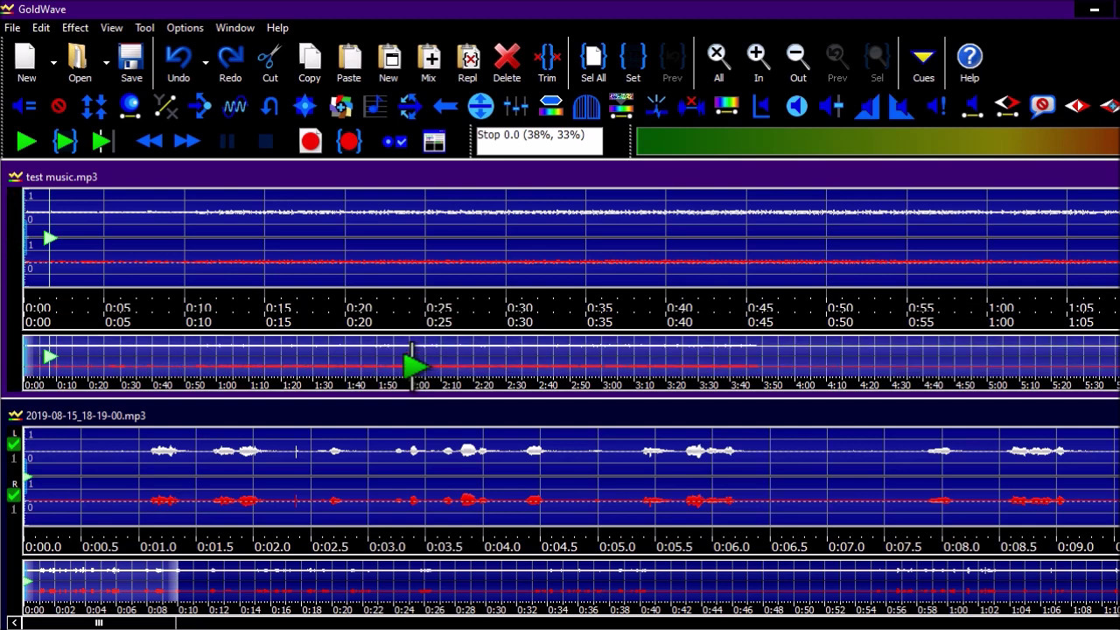
pyautogui.press('space')
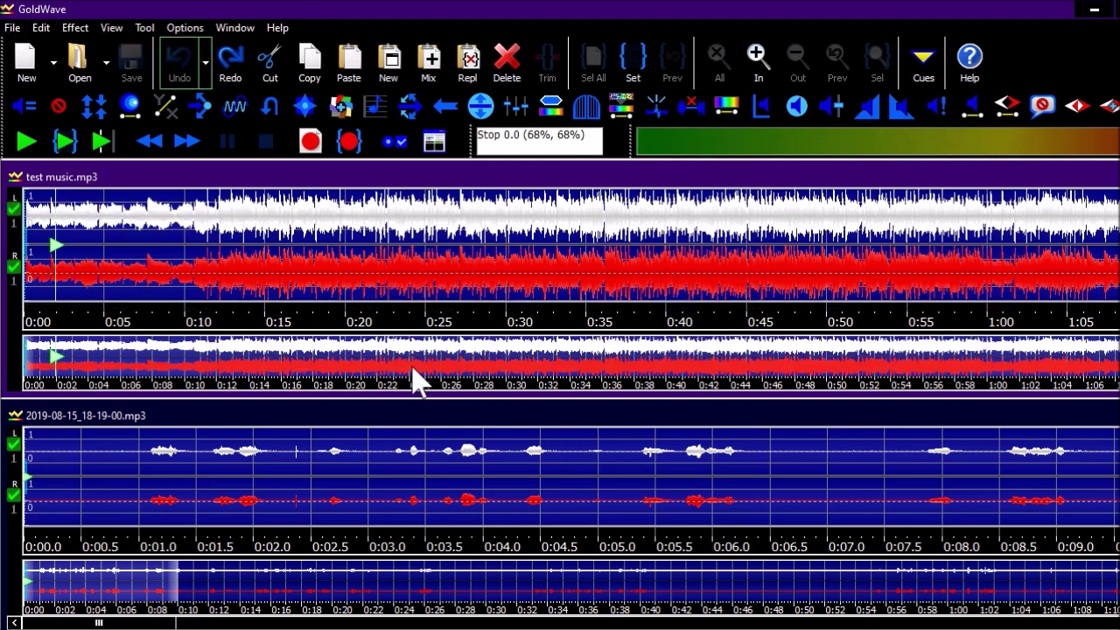
# Redo only the Change Volume edit on test music.mp3.
pyautogui.press('alt')
pyautogui.press('e')
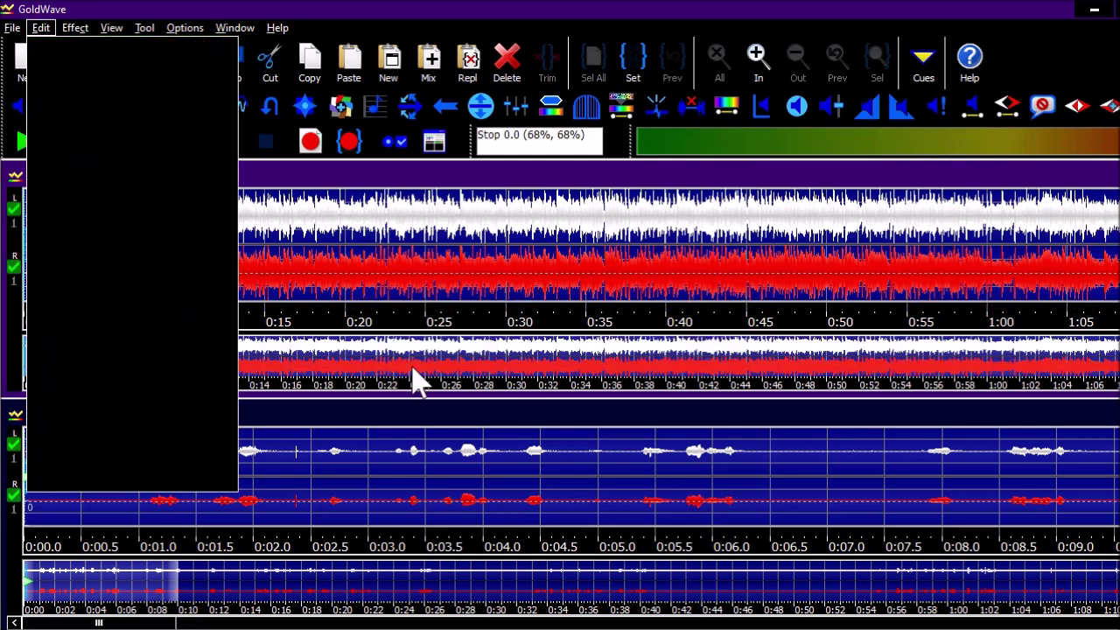
pyautogui.press('Down')
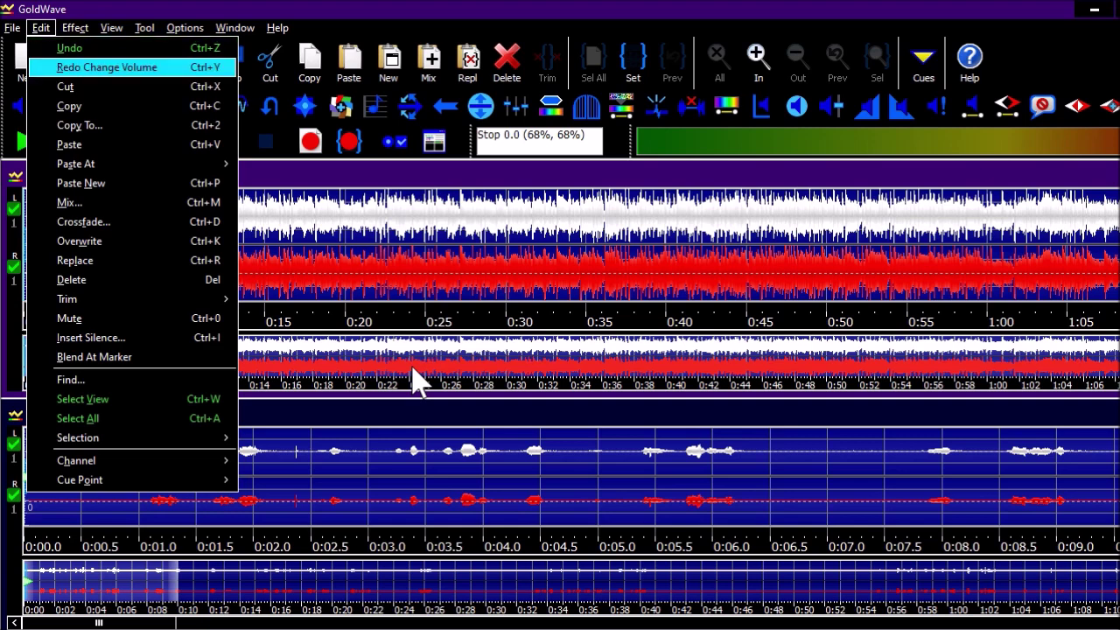
pyautogui.press('Return')
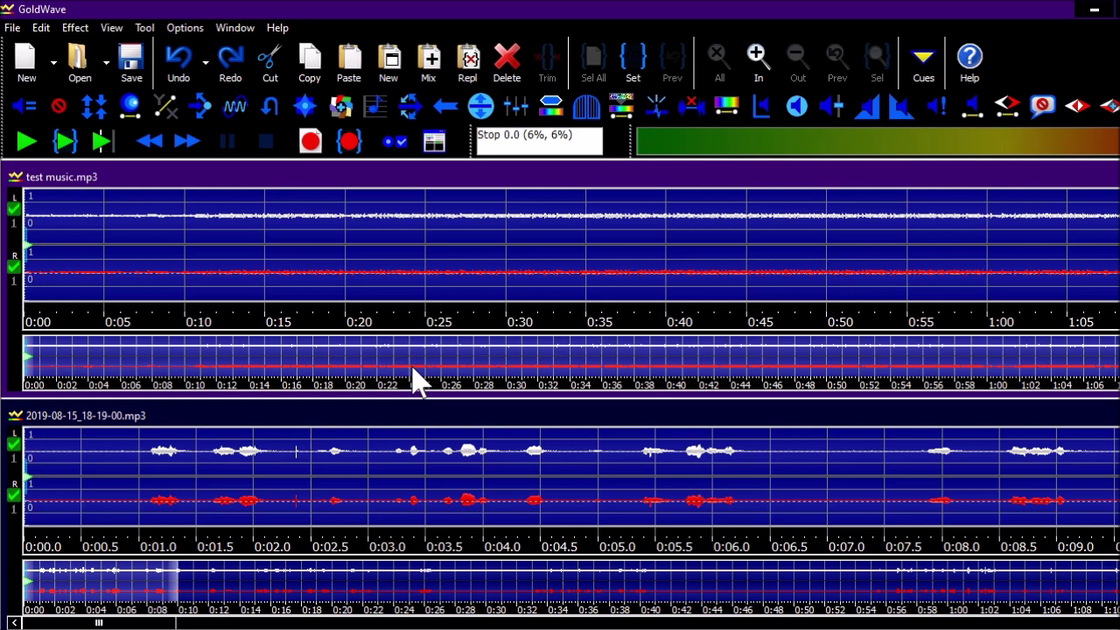
# Switch to the recording 2019-08-15_18-19-00.mp3 and play its first few seconds.
pyautogui.click(418, 381)
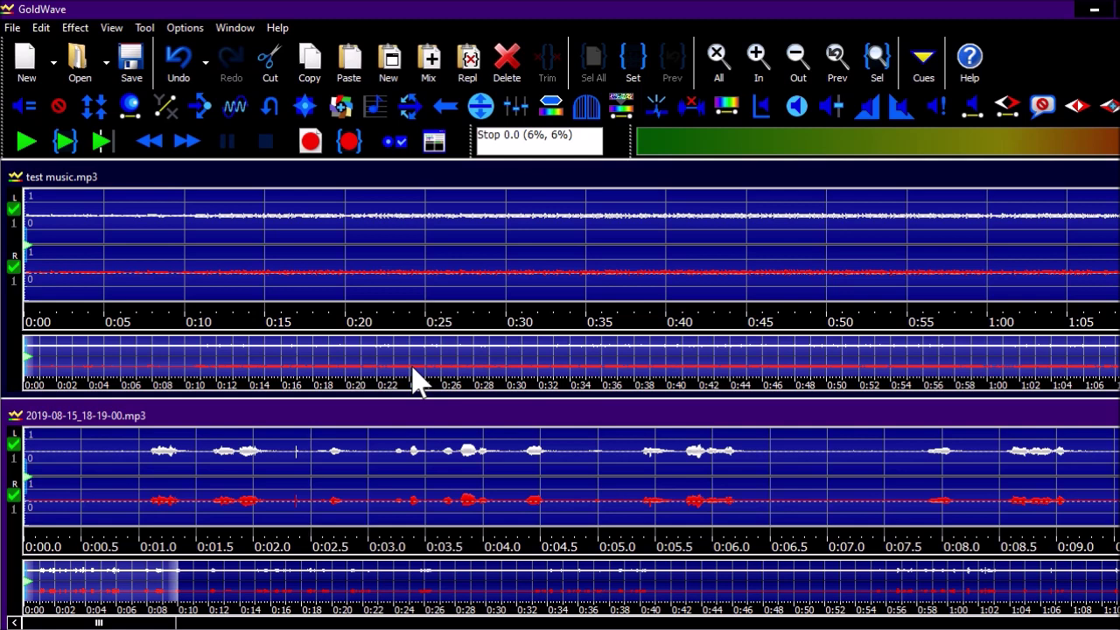
pyautogui.press('space')
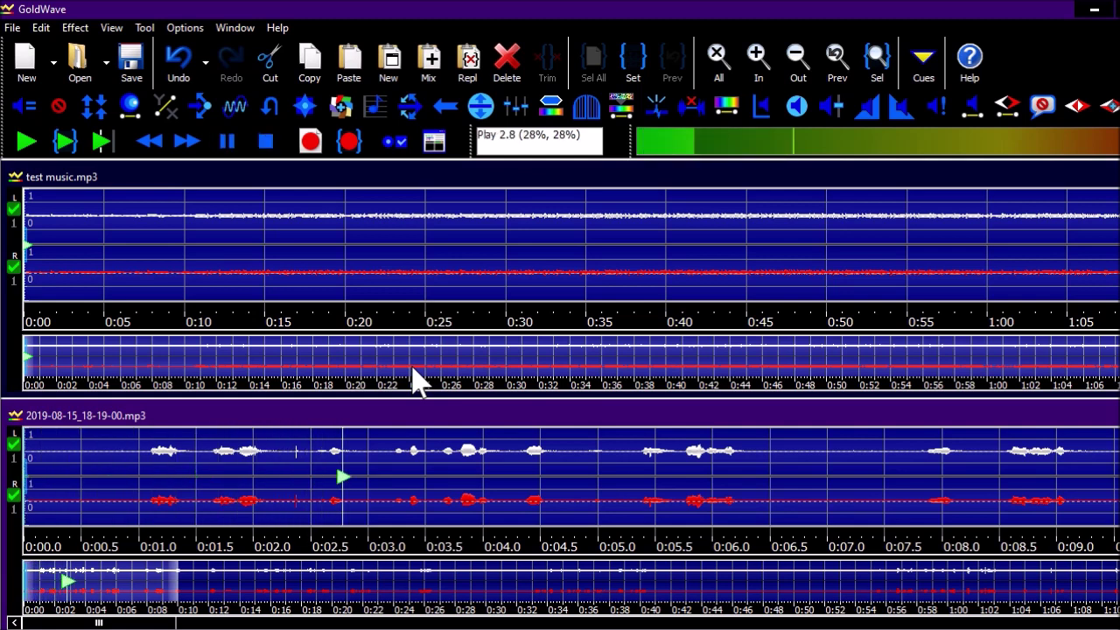
pyautogui.press('space')
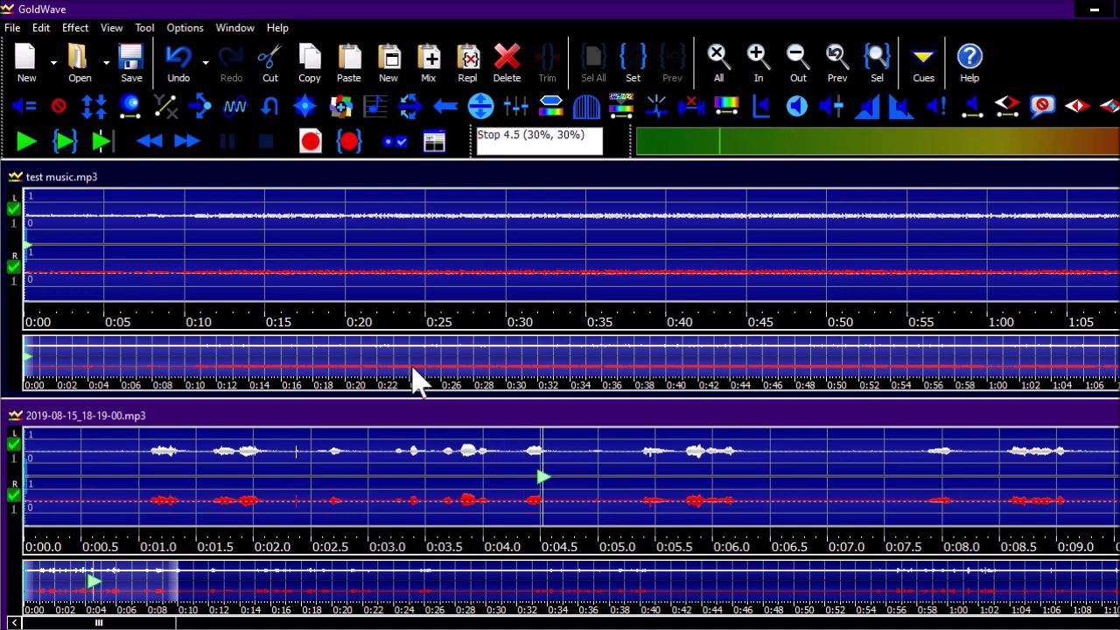
# Apply the Change Volume effect to 2019-08-15_18-19-00.mp3 with the volume set to 10 dB, previewing it first.
pyautogui.hotkey('alt', 'c')
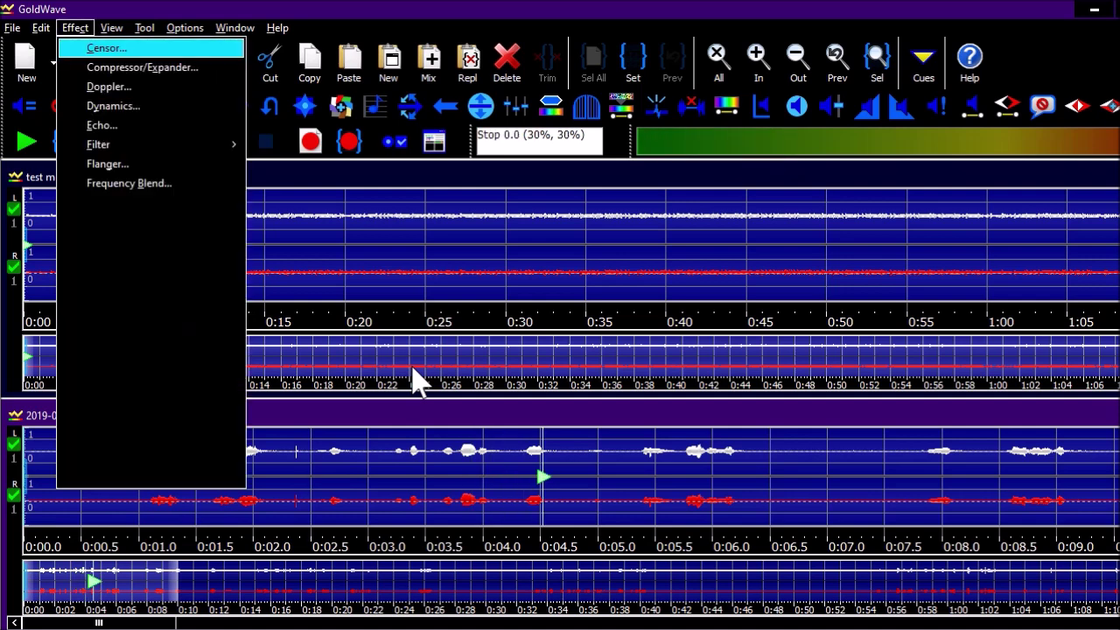
pyautogui.press('Up')
pyautogui.press('Up')
pyautogui.press('Up')
pyautogui.press('Right')
pyautogui.press('Down')
pyautogui.press('Return')
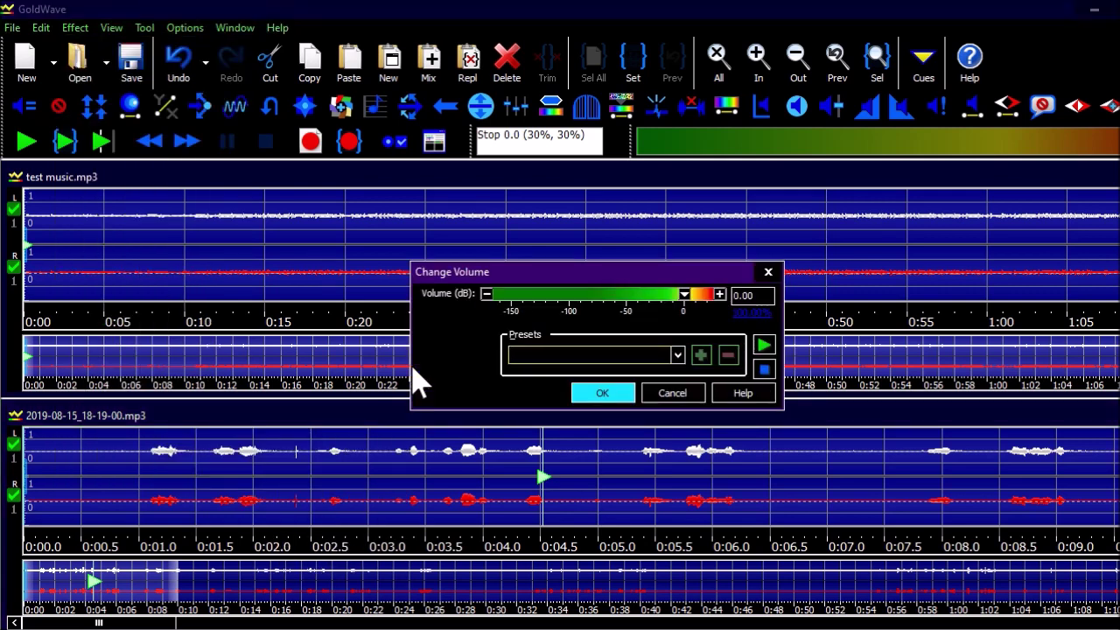
pyautogui.press('Left')
pyautogui.hotkey('shift', 'End')
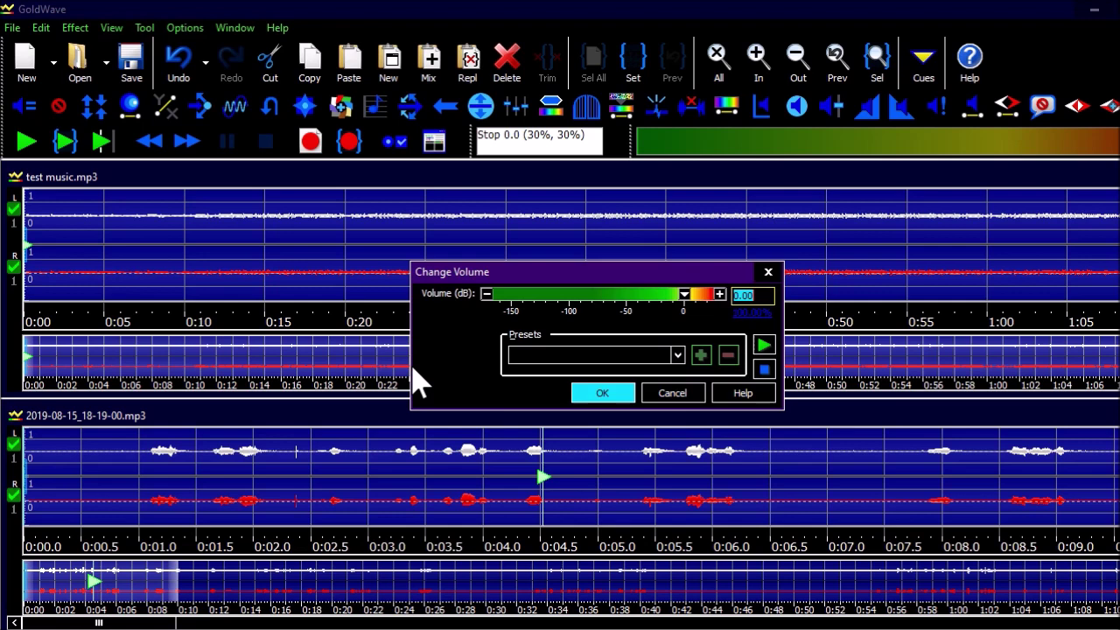
pyautogui.press('F4')
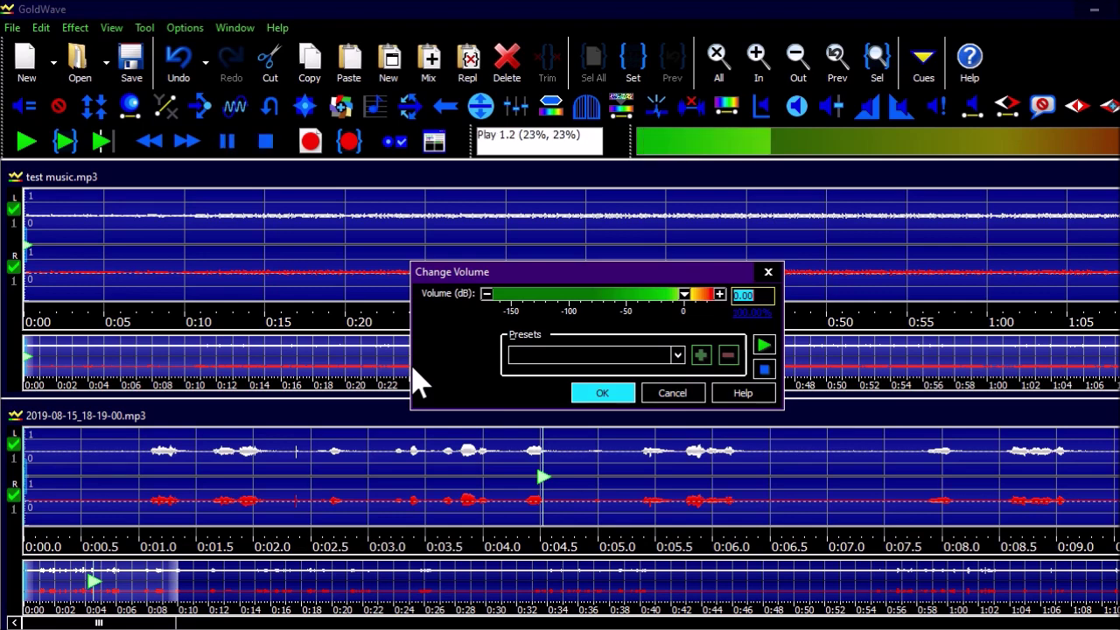
pyautogui.press('Left')
pyautogui.write('1')
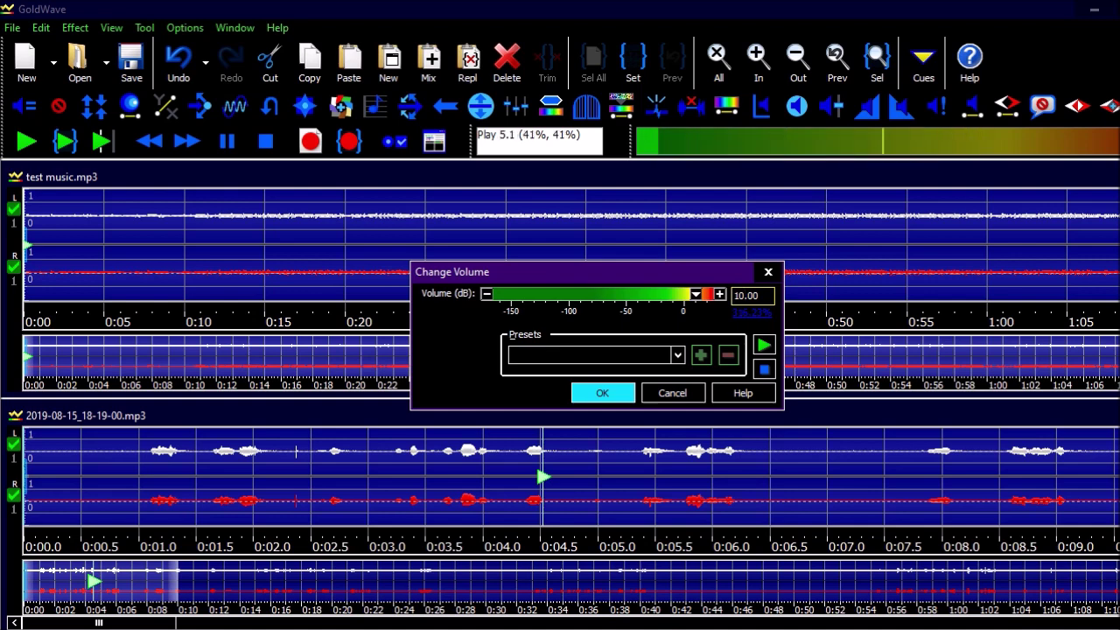
pyautogui.press('Return')
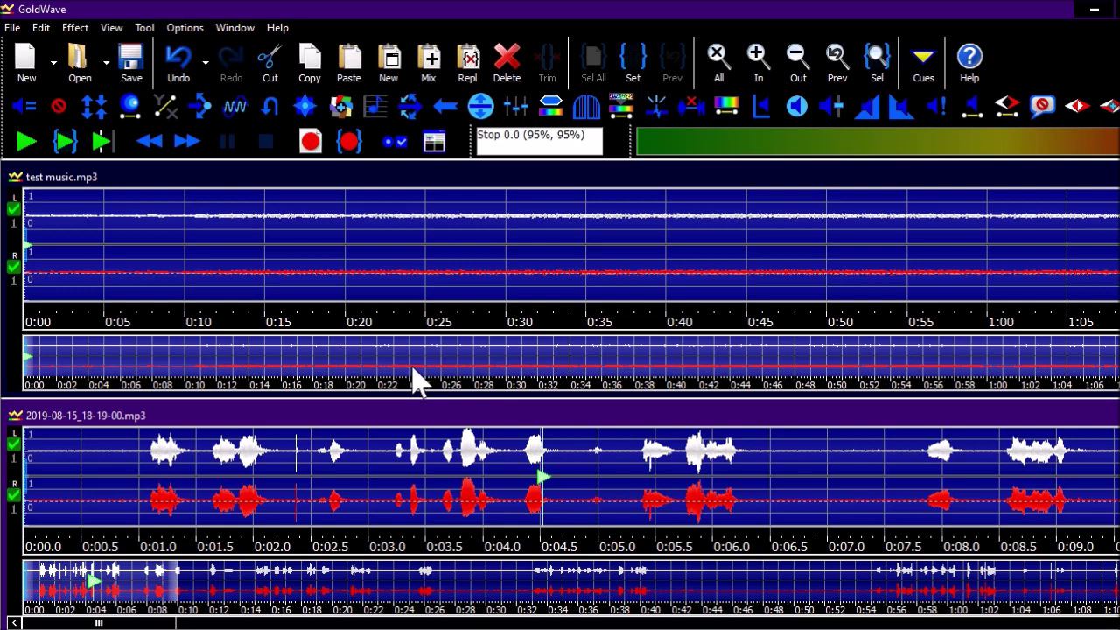
# Start the Mix command on 2019-08-15_18-19-00.mp3 to blend the copied music into the recording.
pyautogui.press('alt')
pyautogui.press('Right')
pyautogui.press('Down')
pyautogui.press('Down')
pyautogui.press('Down')
pyautogui.press('Down')
pyautogui.press('Down')
pyautogui.press('Down')
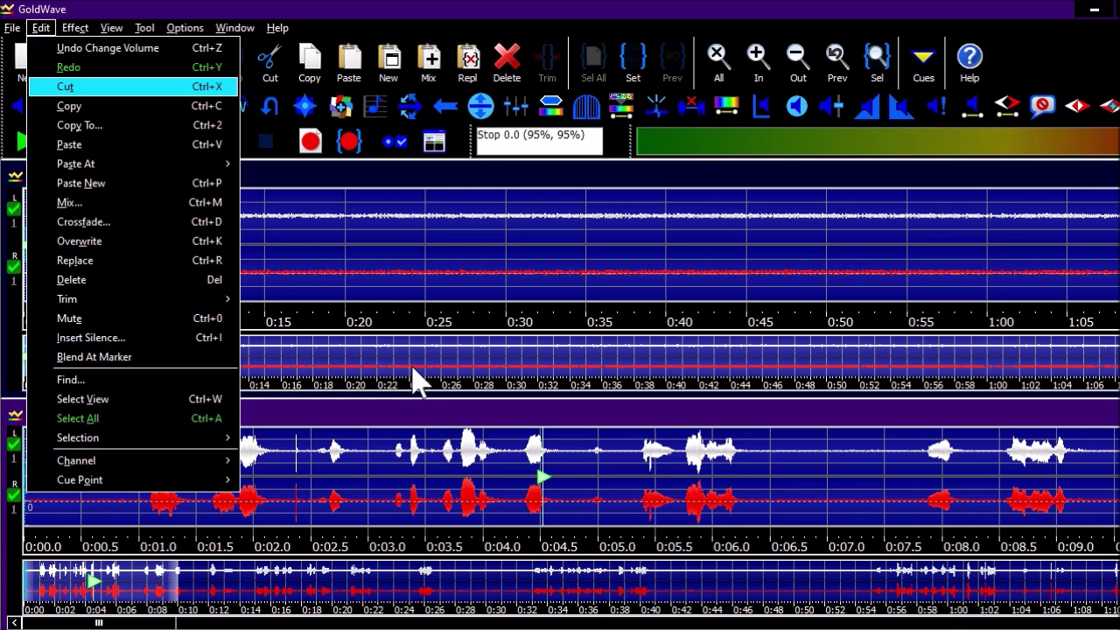
pyautogui.press('Down')
pyautogui.press('Down')
pyautogui.press('Down')
pyautogui.press('Up')
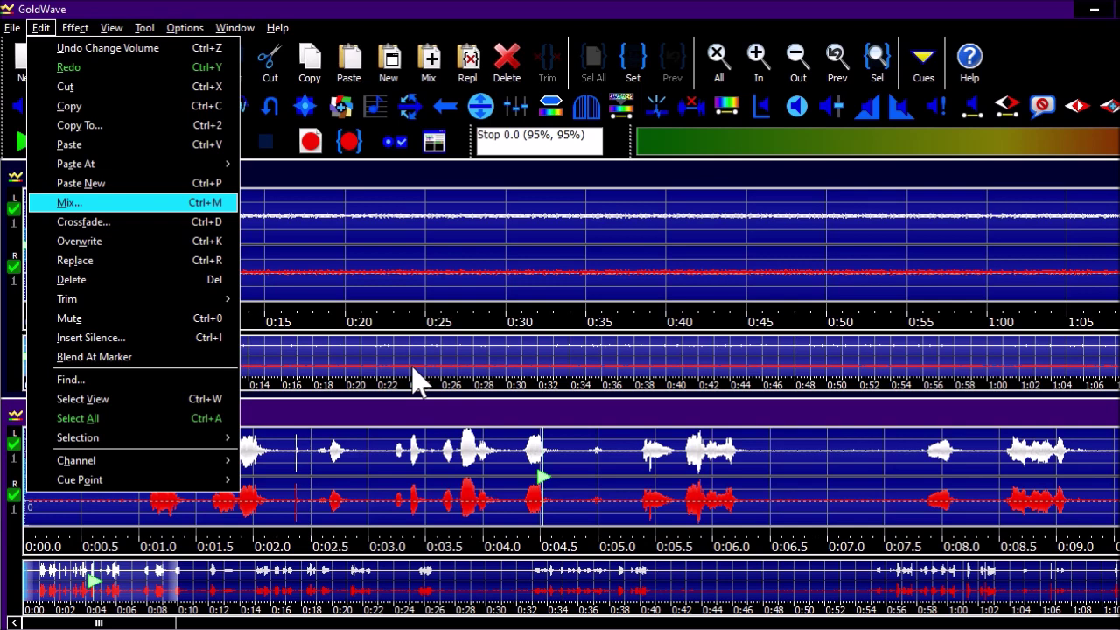
pyautogui.press('Return')
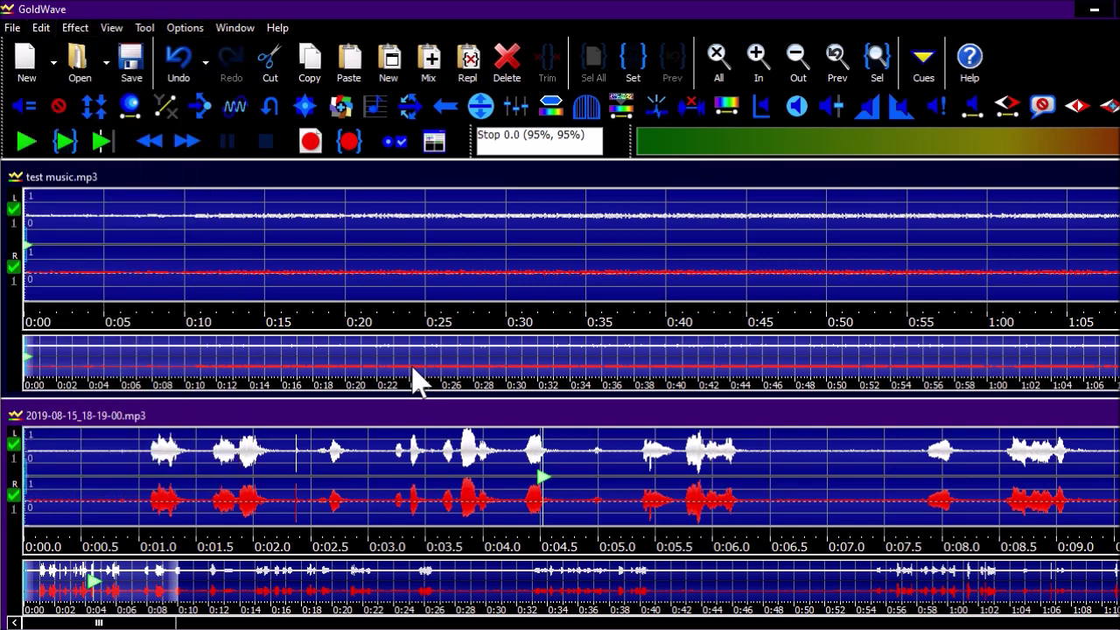
pyautogui.hotkey('ctrl', 'm')
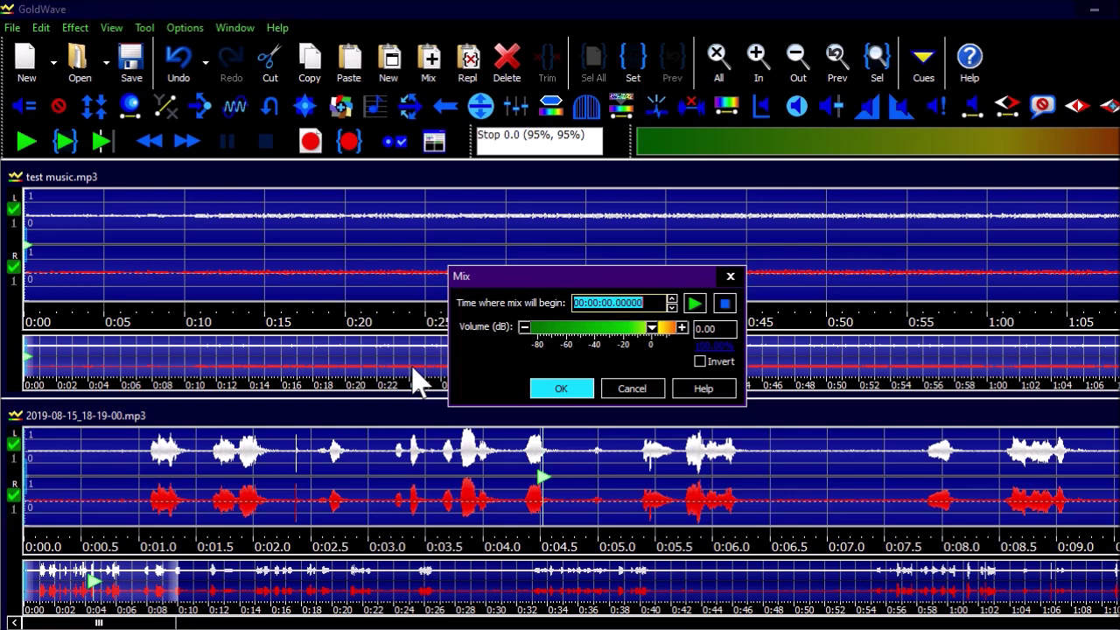
# Review the Mix settings, going through the start time, preview controls, volume and remaining options.
pyautogui.press('Tab')
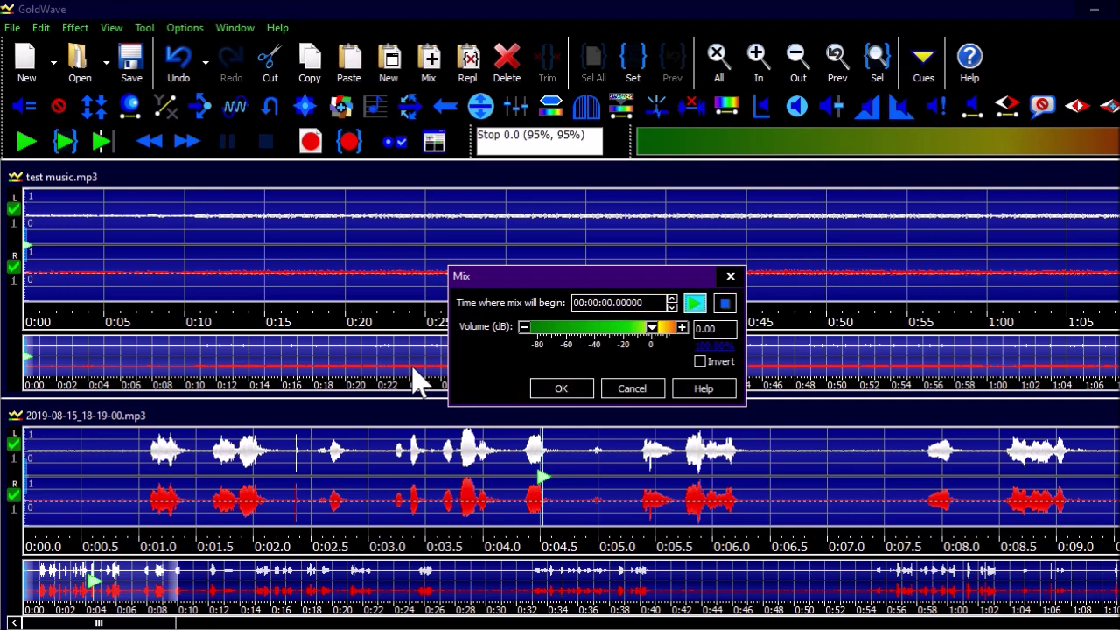
pyautogui.press('Tab')
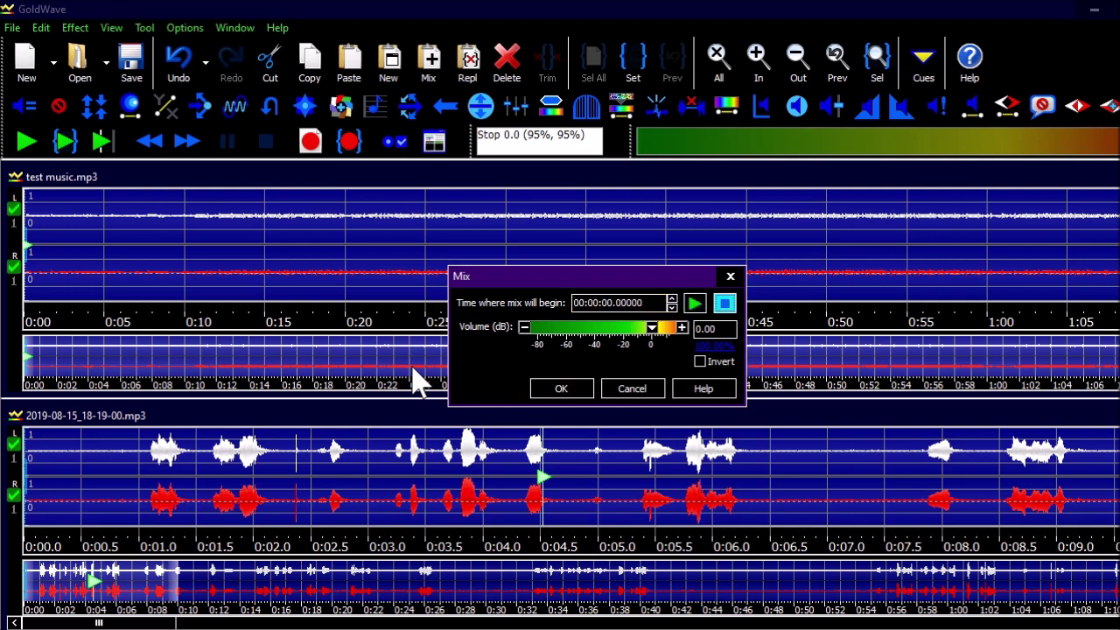
pyautogui.press('Tab')
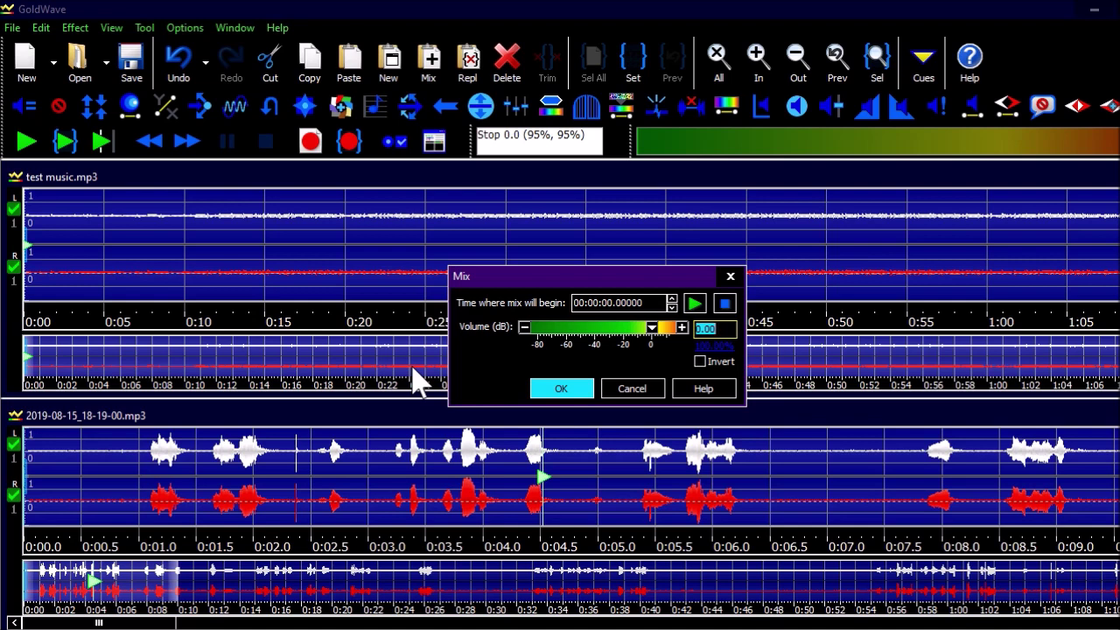
pyautogui.press('Tab')
pyautogui.press('Tab')
pyautogui.press('Tab')
pyautogui.press('Tab')
pyautogui.press('Tab')
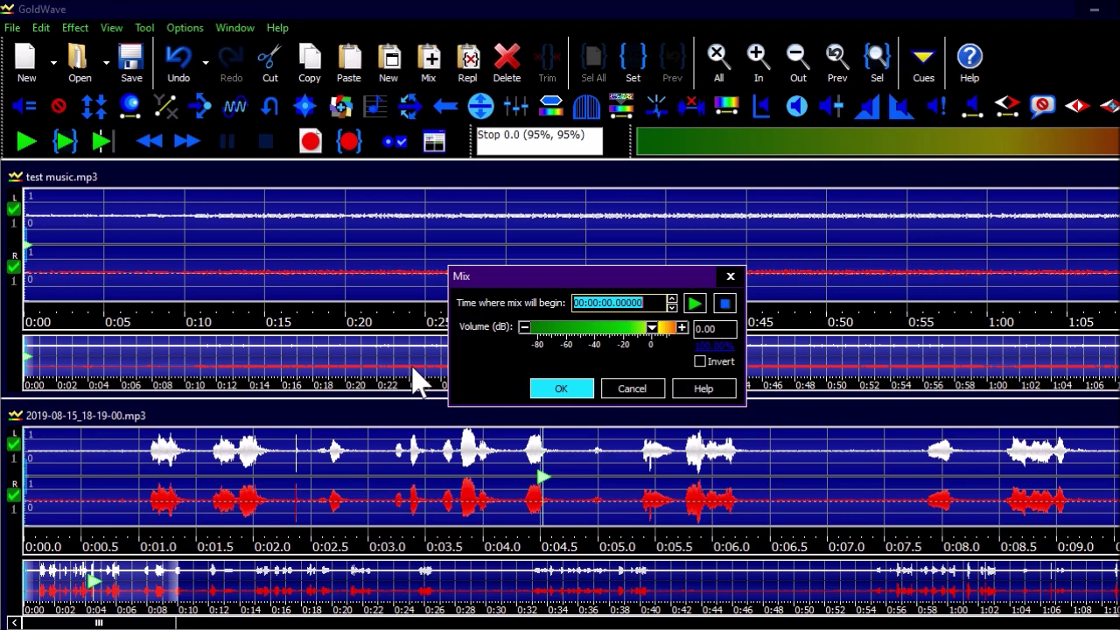
# Preview the mix and gradually raise the music's mix volume to 10.70 dB while listening.
pyautogui.press('Tab')
pyautogui.press('Tab')
pyautogui.press('Tab')
pyautogui.press('F4')
pyautogui.press('Up')
pyautogui.press('Up')
pyautogui.press('Up')
pyautogui.press('Up')
pyautogui.press('Up')
pyautogui.press('Up')
pyautogui.press('Up')
pyautogui.press('Up')
pyautogui.press('Up')
pyautogui.press('Up')
pyautogui.press('Up')
pyautogui.press('Up')
pyautogui.press('Up')
pyautogui.press('Up')
pyautogui.press('Up')
pyautogui.press('Up')
pyautogui.press('Up')
pyautogui.press('Up')
pyautogui.press('Up')
pyautogui.press('Up')
pyautogui.press('Up')
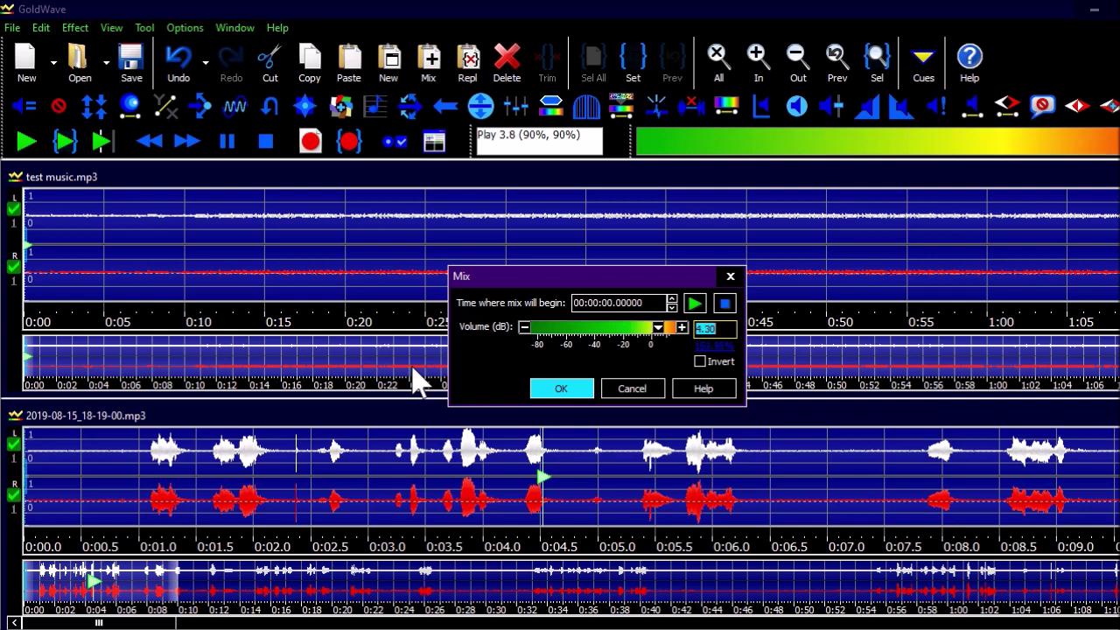
pyautogui.press('Up')
pyautogui.press('Up')
pyautogui.press('Up')
pyautogui.press('Up')
pyautogui.press('Up')
pyautogui.press('Up')
pyautogui.press('Up')
pyautogui.press('Up')
pyautogui.press('Up')
pyautogui.press('Up')
pyautogui.press('Up')
pyautogui.press('Up')
pyautogui.press('Up')
pyautogui.press('Up')
pyautogui.press('Up')
pyautogui.press('Up')
pyautogui.press('Up')
pyautogui.press('Up')
pyautogui.press('Up')
pyautogui.press('Up')
pyautogui.press('Up')
pyautogui.press('Up')
pyautogui.press('Up')
pyautogui.press('Up')
pyautogui.press('Up')
pyautogui.press('Up')
pyautogui.press('Up')
pyautogui.press('Up')
pyautogui.press('Up')
pyautogui.press('Up')
pyautogui.press('Up')
pyautogui.press('Up')
pyautogui.press('Up')
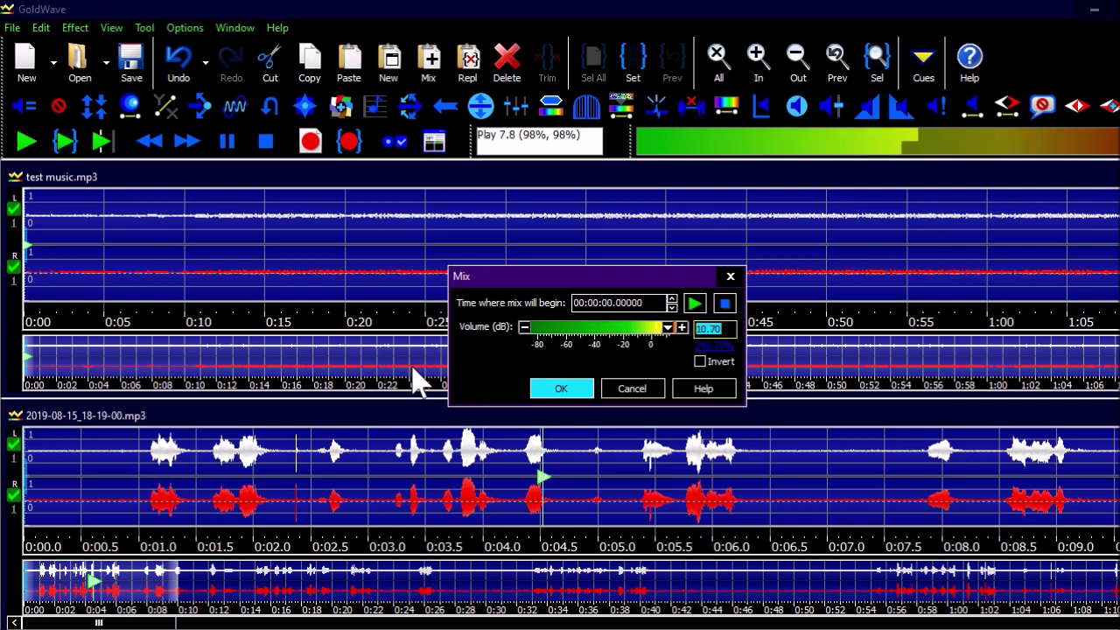
# Lower the music's mix volume gradually to 3.90 dB during the preview and apply the mix starting at 00:00:00.00000.
pyautogui.press('Down')
pyautogui.press('Down')
pyautogui.press('Down')
pyautogui.press('Down')
pyautogui.press('Down')
pyautogui.press('Down')
pyautogui.press('Down')
pyautogui.press('Down')
pyautogui.press('Down')
pyautogui.press('Down')
pyautogui.press('Down')
pyautogui.press('Down')
pyautogui.press('Down')
pyautogui.press('Down')
pyautogui.press('Down')
pyautogui.press('Down')
pyautogui.press('Down')
pyautogui.press('Down')
pyautogui.press('Down')
pyautogui.press('Down')
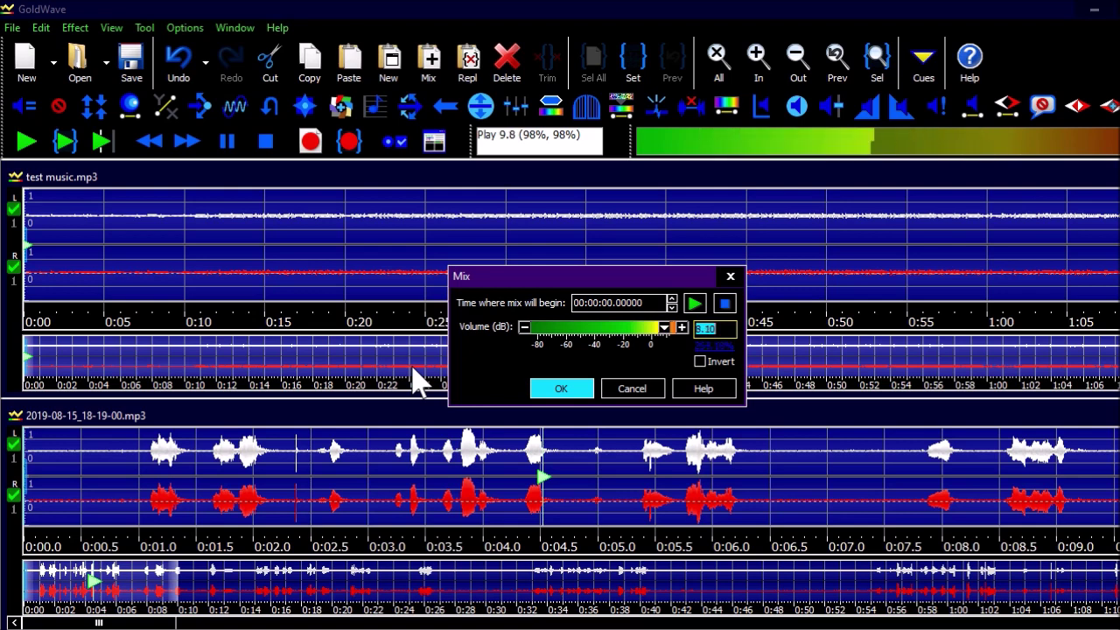
pyautogui.press('Down')
pyautogui.press('Down')
pyautogui.press('Down')
pyautogui.press('Down')
pyautogui.press('Down')
pyautogui.press('Down')
pyautogui.press('Down')
pyautogui.press('Down')
pyautogui.press('Down')
pyautogui.press('Down')
pyautogui.press('Down')
pyautogui.press('Down')
pyautogui.press('Down')
pyautogui.press('Down')
pyautogui.press('Down')
pyautogui.press('Down')
pyautogui.press('Down')
pyautogui.press('Down')
pyautogui.press('Down')
pyautogui.press('Down')
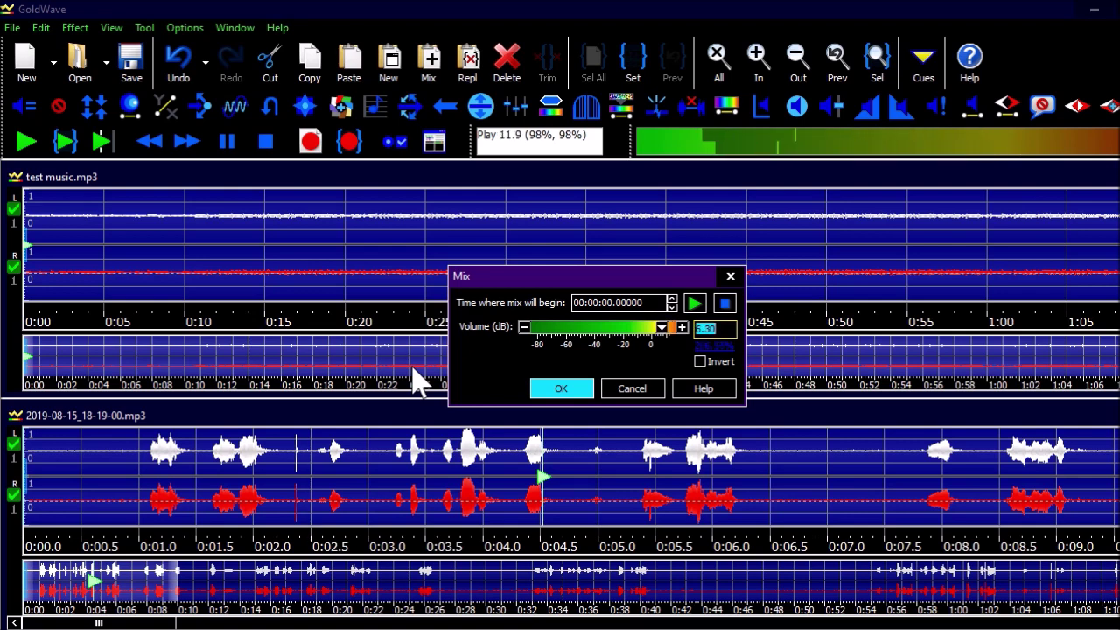
pyautogui.press('Down')
pyautogui.press('Down')
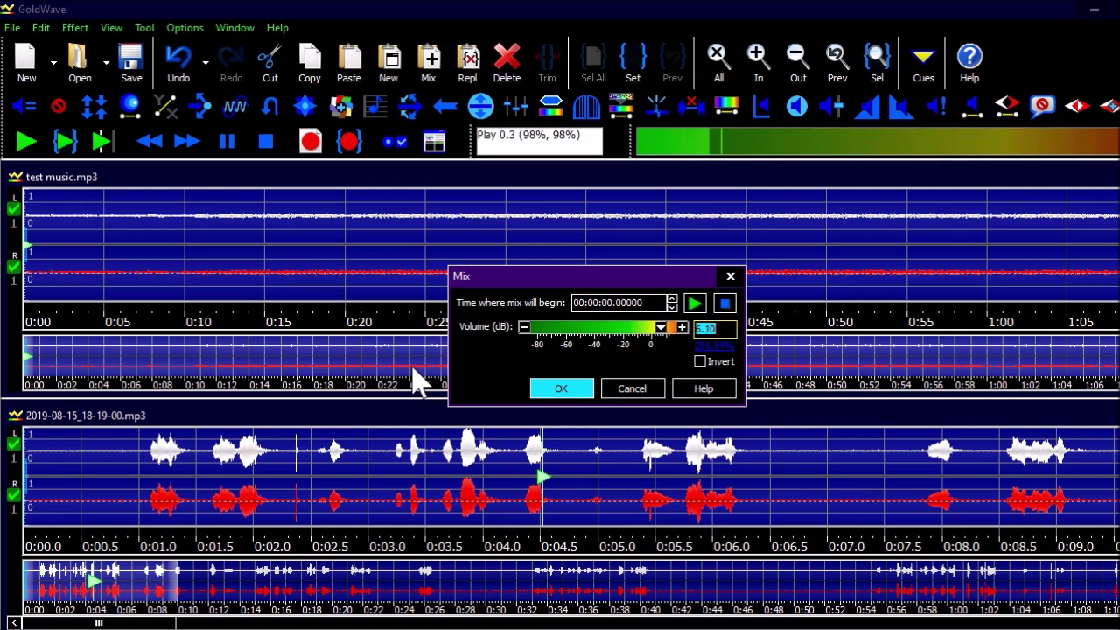
pyautogui.press('Down')
pyautogui.press('Down')
pyautogui.press('Down')
pyautogui.press('Down')
pyautogui.press('Down')
pyautogui.press('Down')
pyautogui.press('Down')
pyautogui.press('Down')
pyautogui.press('Down')
pyautogui.press('Down')
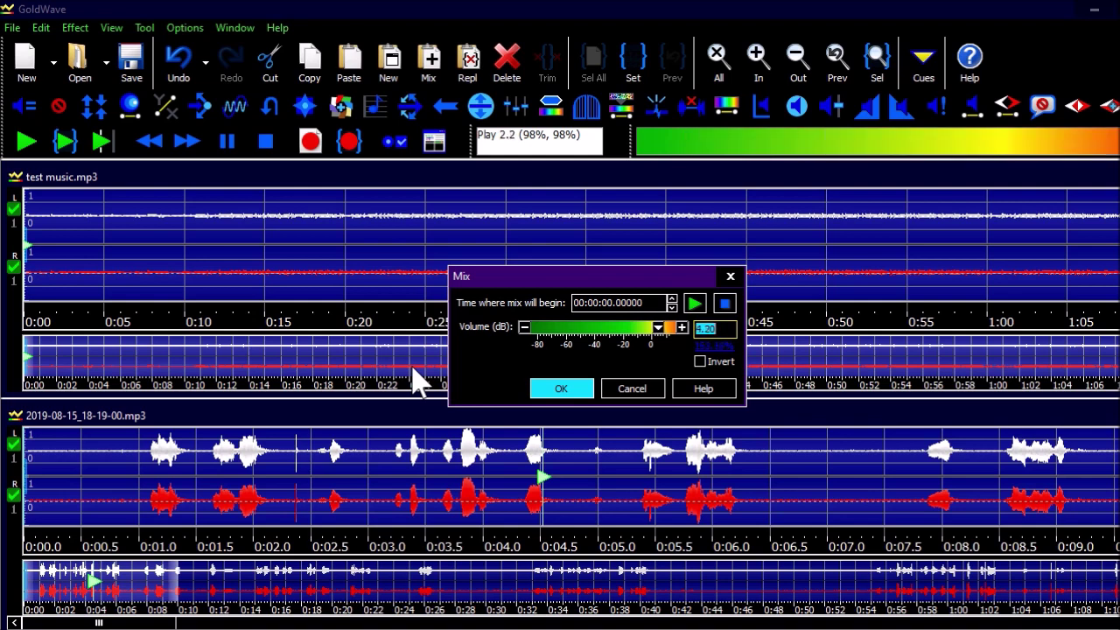
pyautogui.press('Down')
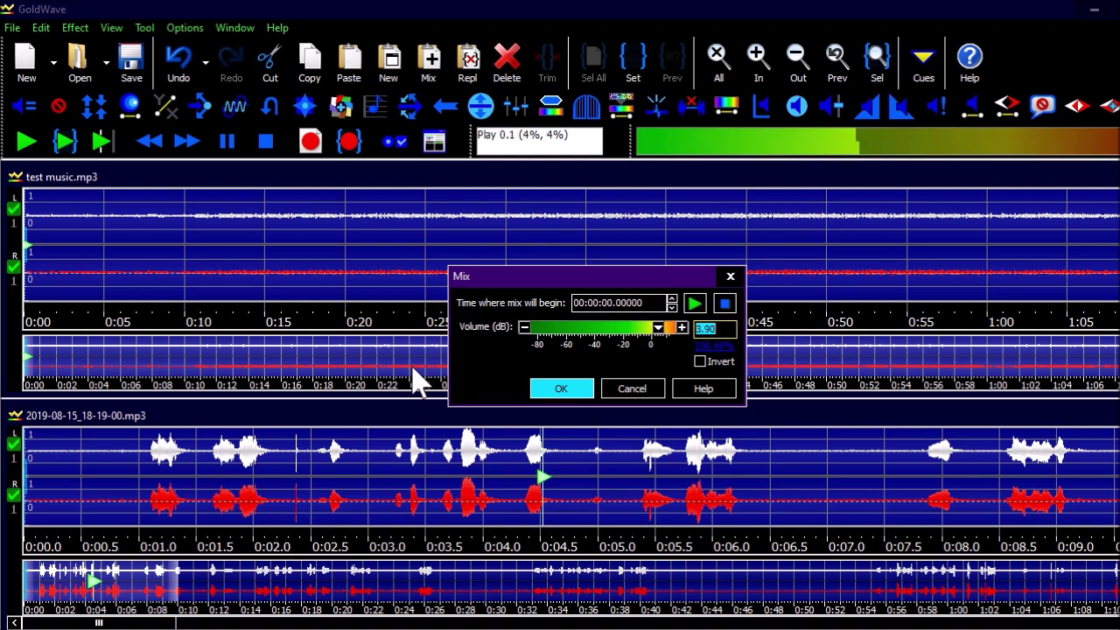
pyautogui.press('Return')
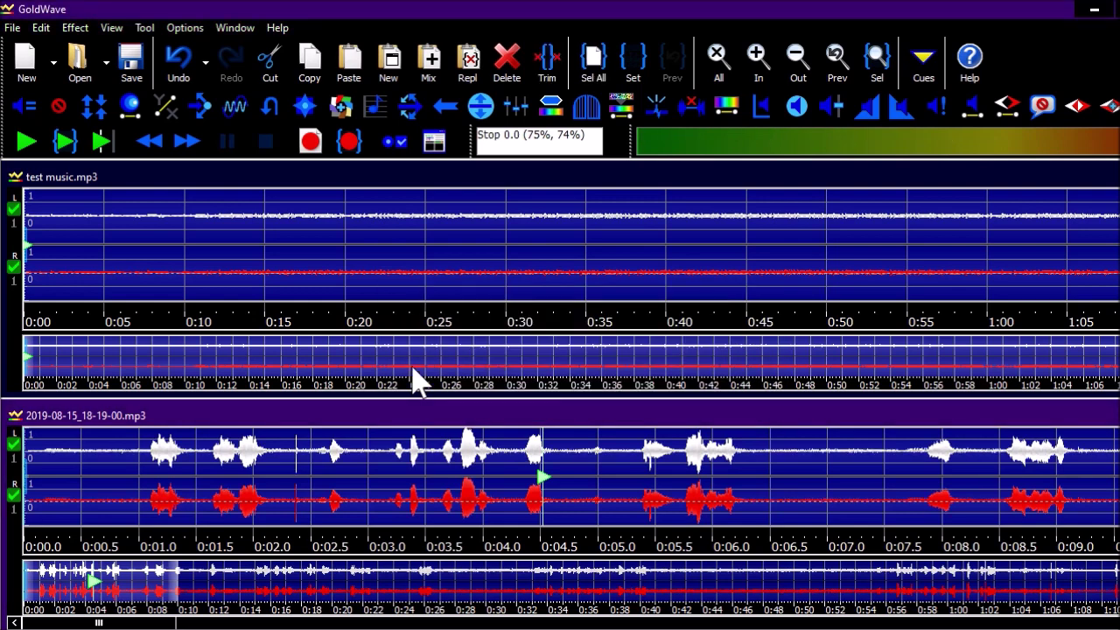
# Play back the mixed recording to check the balance between the voice and the music.
pyautogui.press('space')
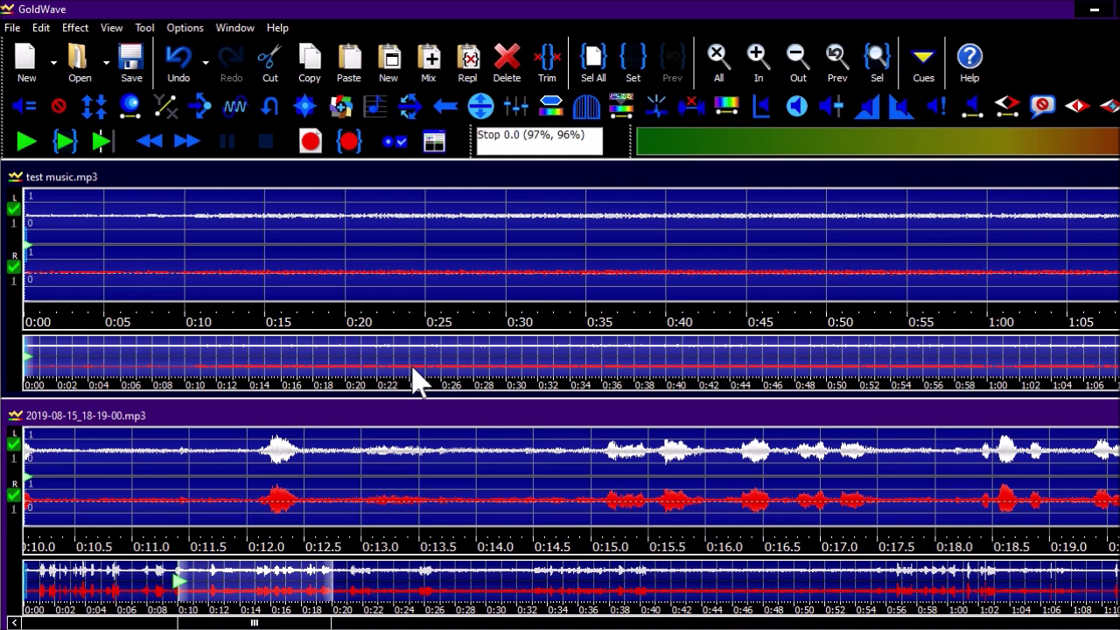
pyautogui.hotkey('ctrl', 'shift', 'c')
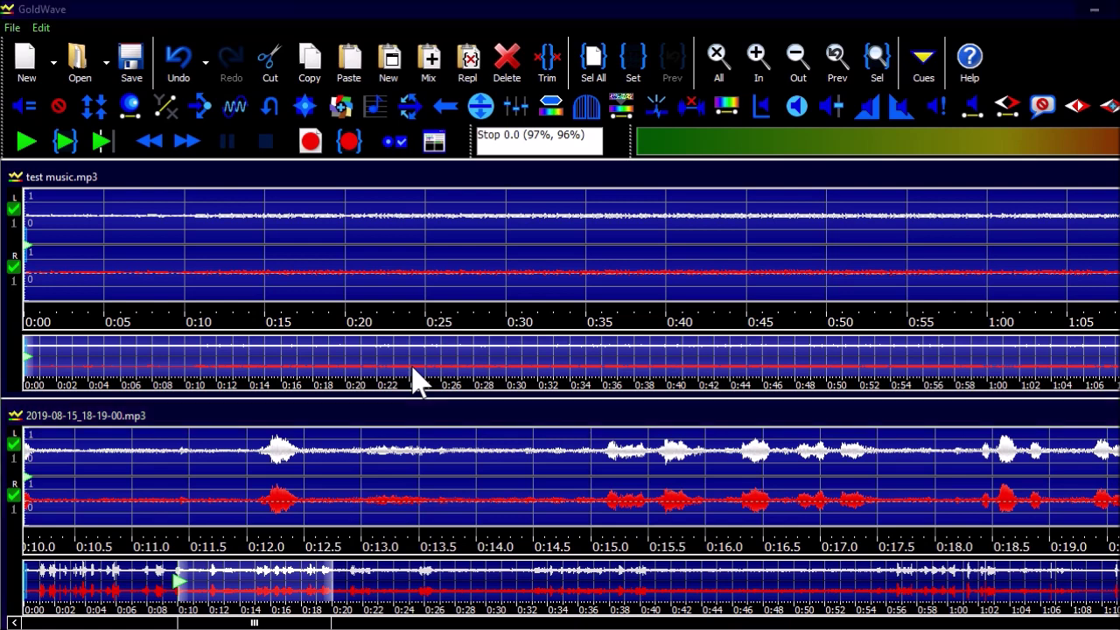
pyautogui.press('Return')
# Start saving the mixed recording as a new file and set the destination folder to Desktop.
pyautogui.press('alt')
pyautogui.press('Down')
pyautogui.press('Down')
pyautogui.press('Down')
pyautogui.press('Down')
pyautogui.press('Down')
pyautogui.press('Down')
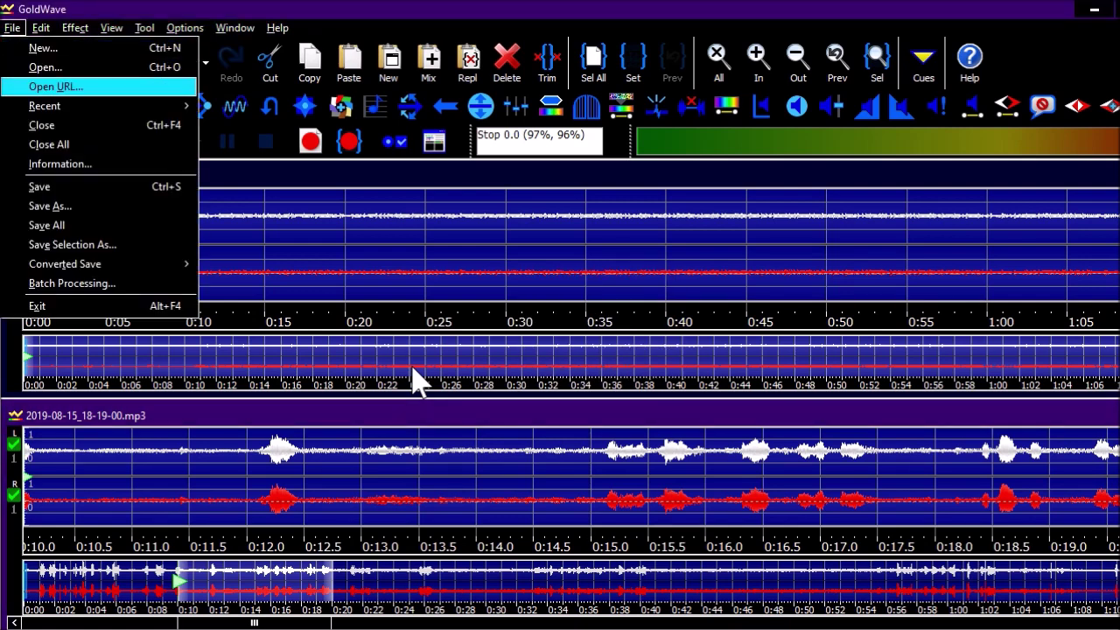
pyautogui.press('Down')
pyautogui.press('Down')
pyautogui.press('Down')
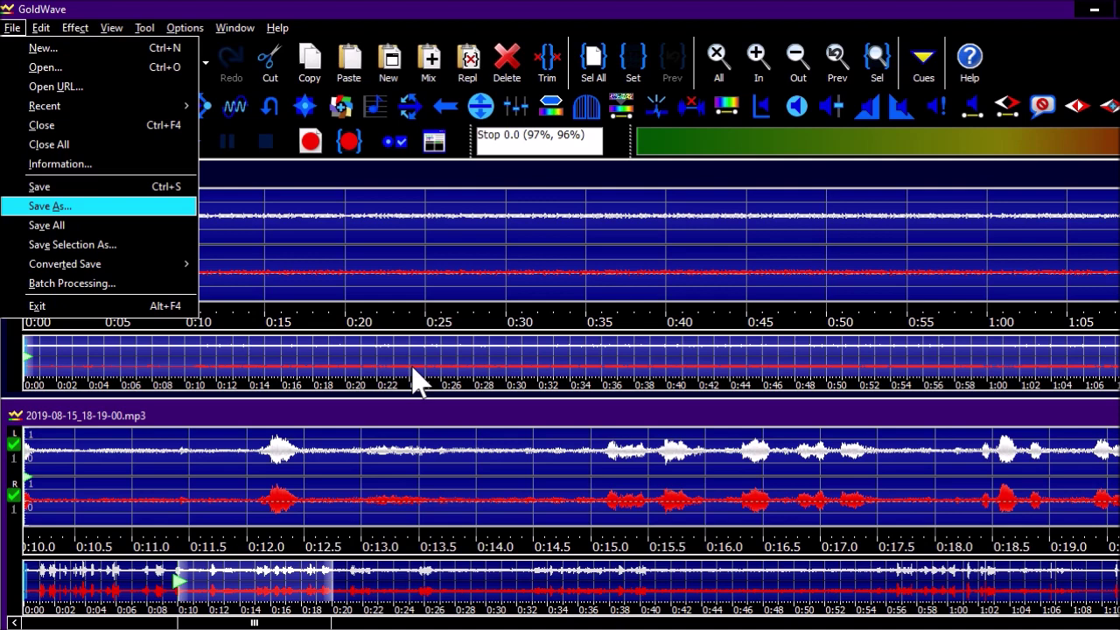
pyautogui.press('Return')
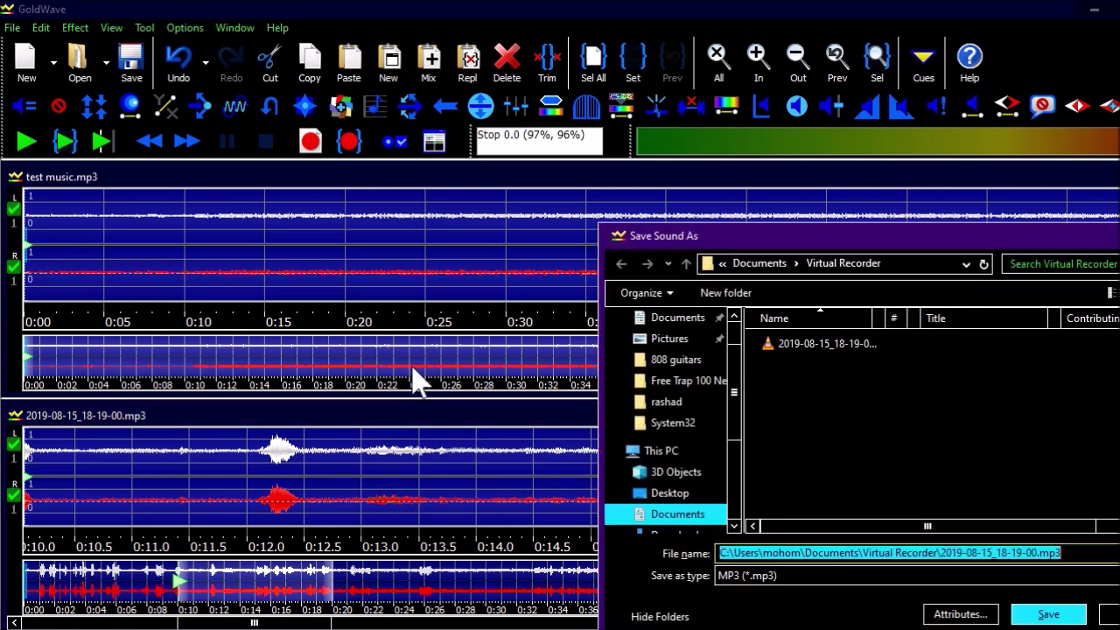
pyautogui.press('Tab')
pyautogui.hotkey('shift', 'Tab')
pyautogui.hotkey('shift', 'Tab')
pyautogui.press('BackSpace')
pyautogui.press('BackSpace')
pyautogui.press('BackSpace')
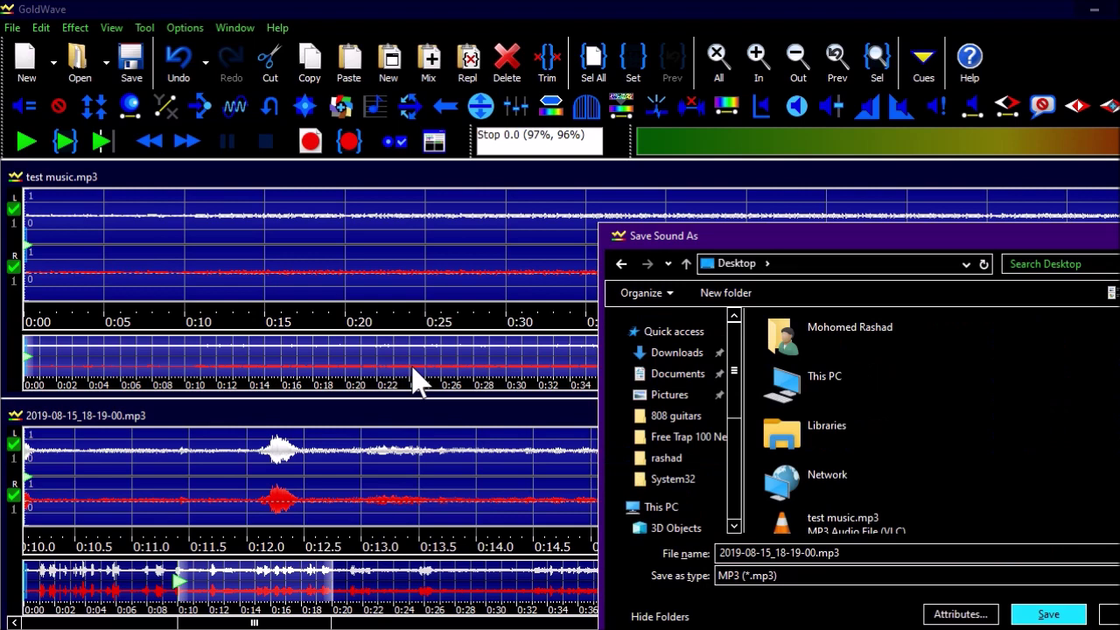
# Name the new sound file "test audio with music".
pyautogui.press('Tab')
pyautogui.press('Tab')
pyautogui.hotkey('shift', 'Tab')
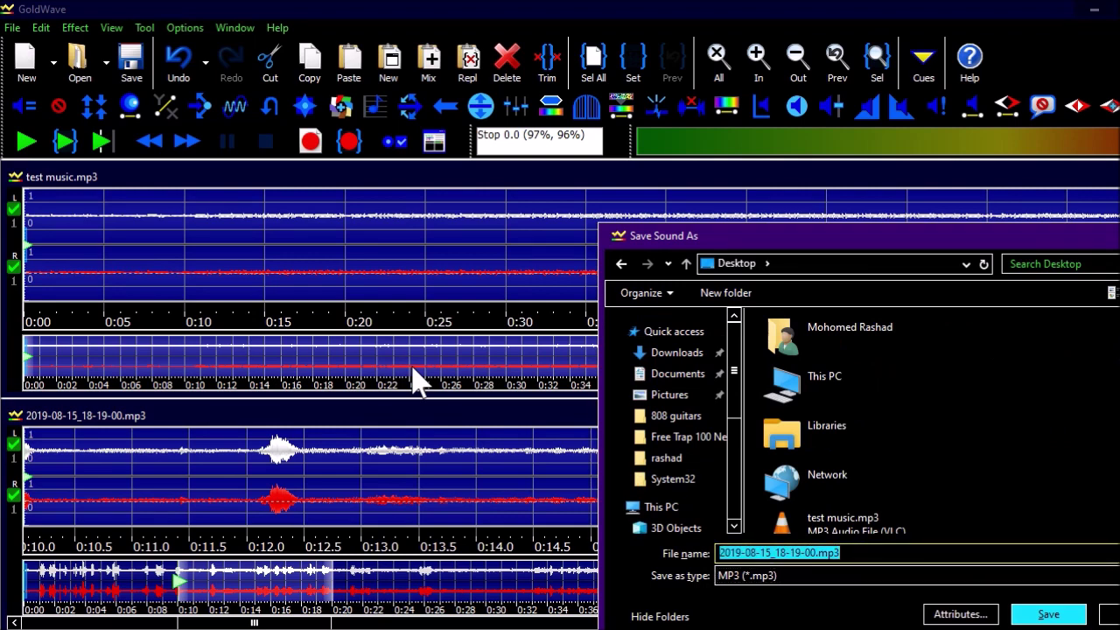
pyautogui.write('test ')
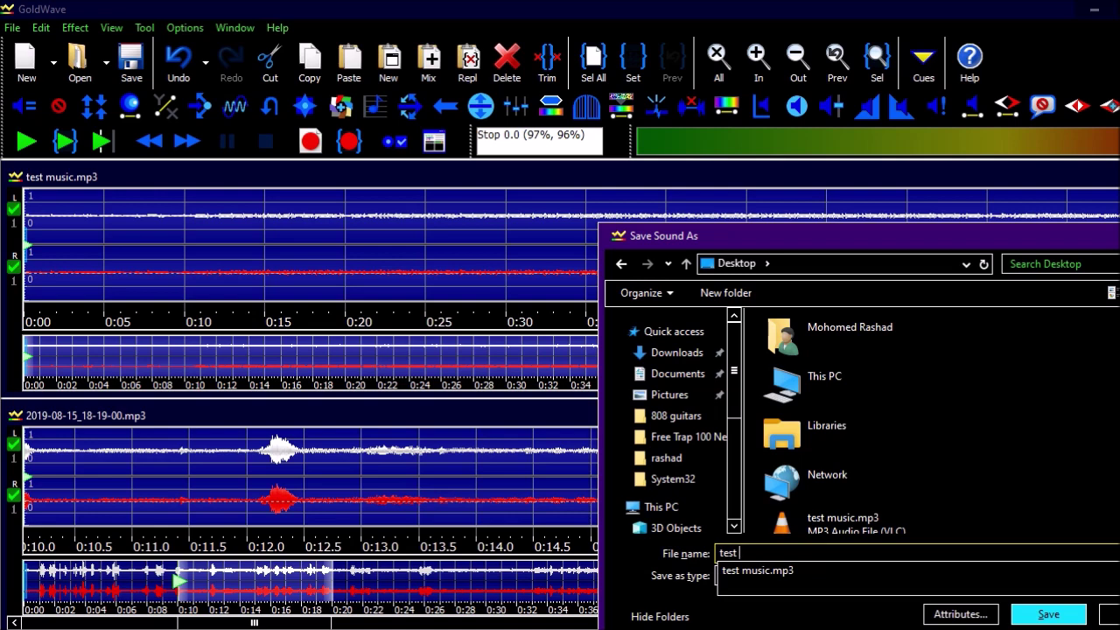
pyautogui.write('audo')
pyautogui.hotkey('ctrl', 'shift', 'Left')
pyautogui.write('audio ')
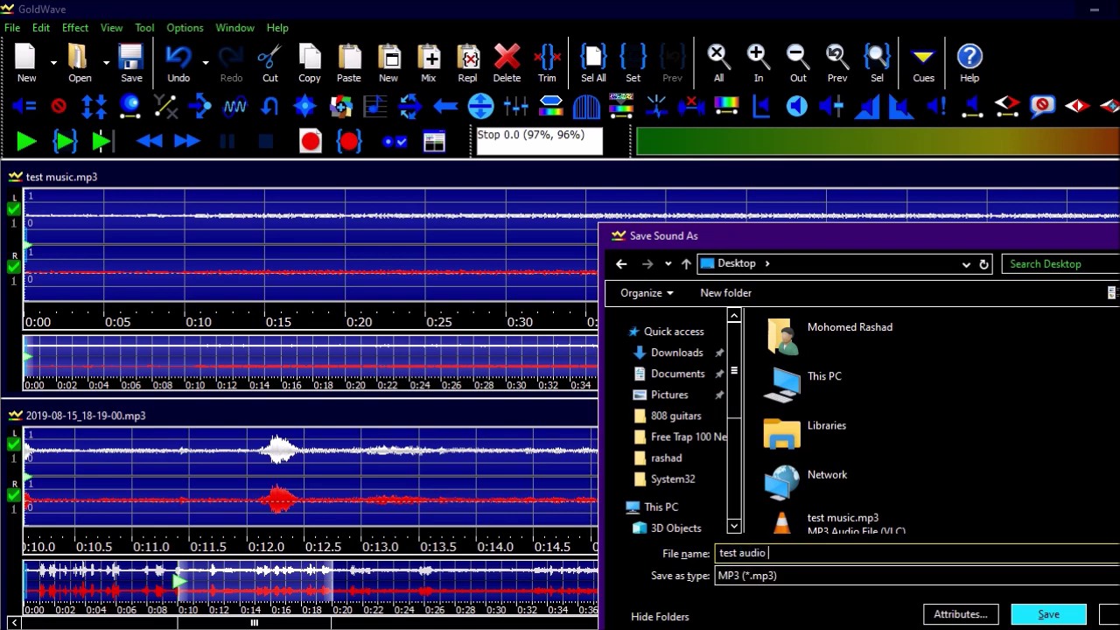
pyautogui.write('with musc')
pyautogui.hotkey('ctrl', 'shift', 'Left')
pyautogui.write('music')
# Set the file type to Wave (*.wav) and save the mixed recording.
pyautogui.press('Tab')
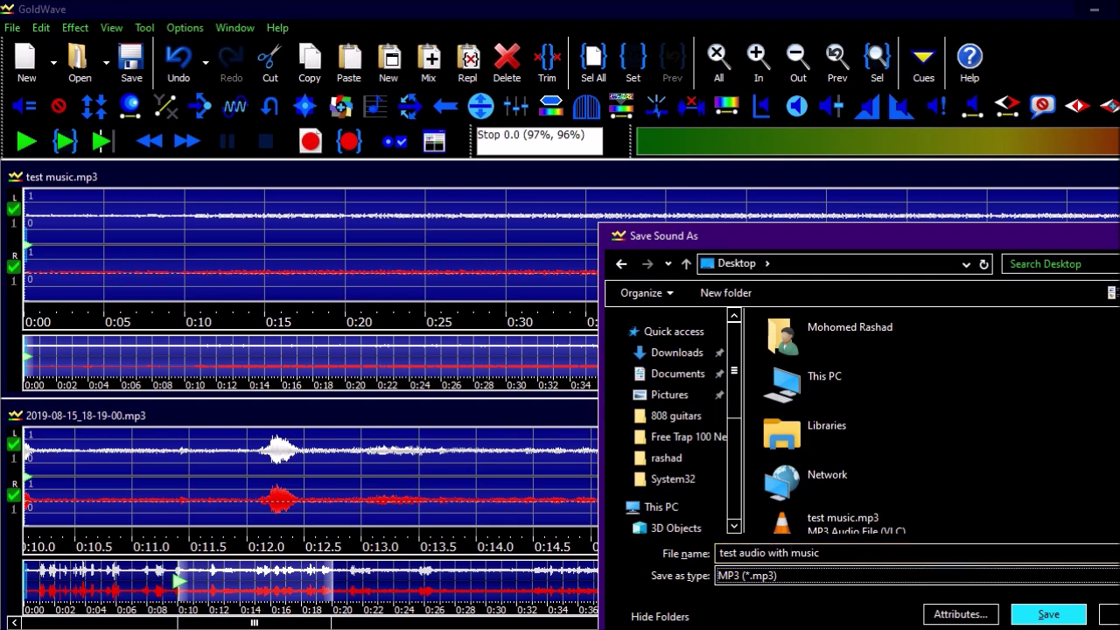
pyautogui.press('Up')
pyautogui.press('Up')
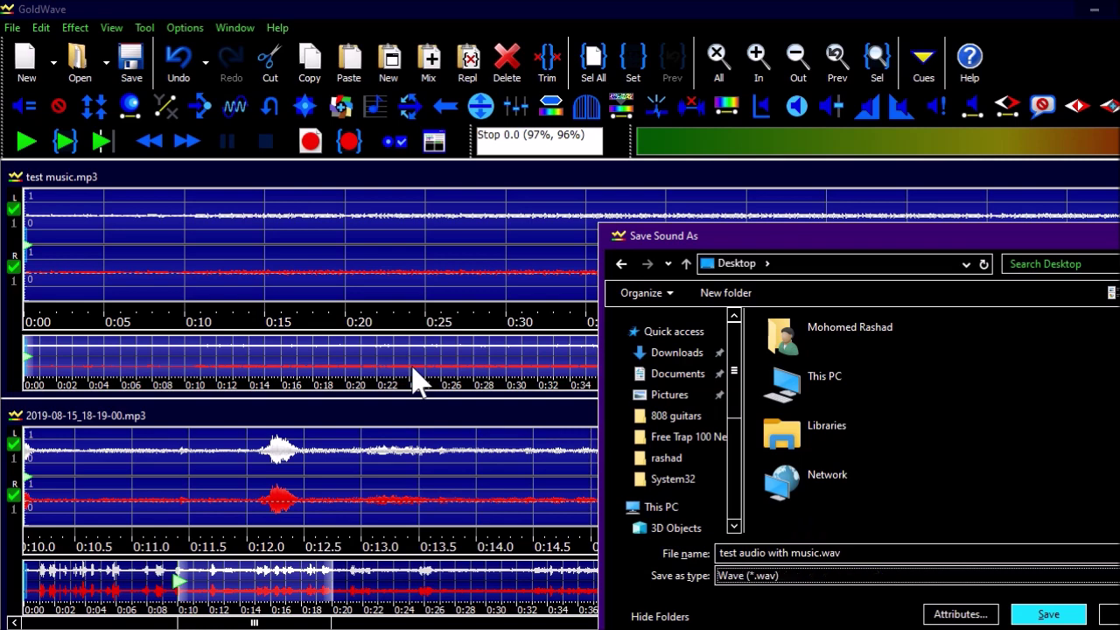
pyautogui.press('Tab')
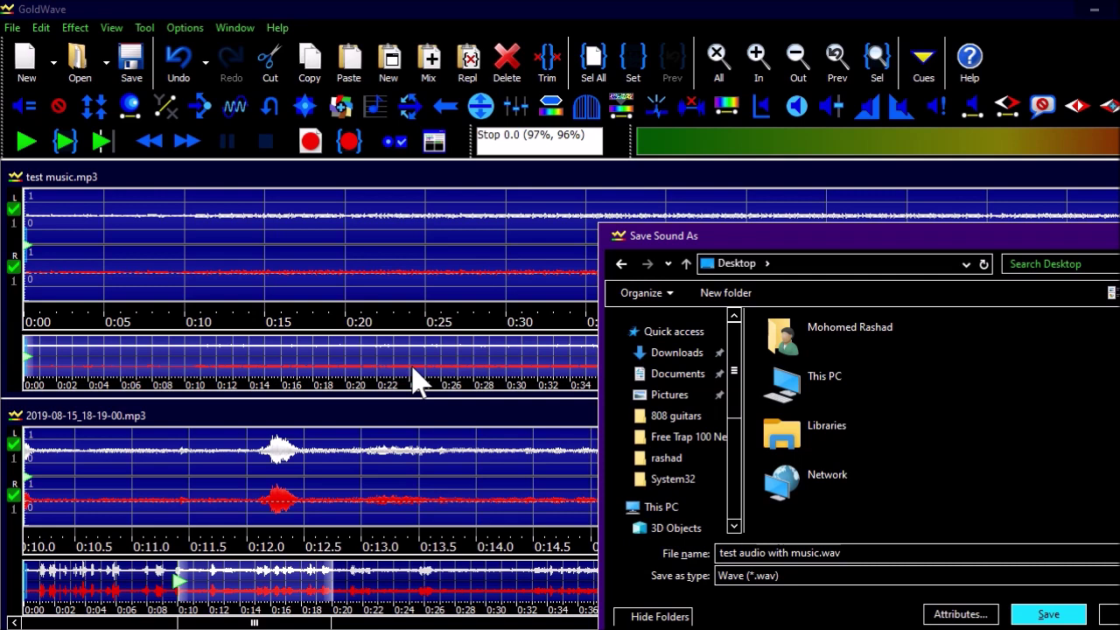
pyautogui.hotkey('shift', 'Tab')
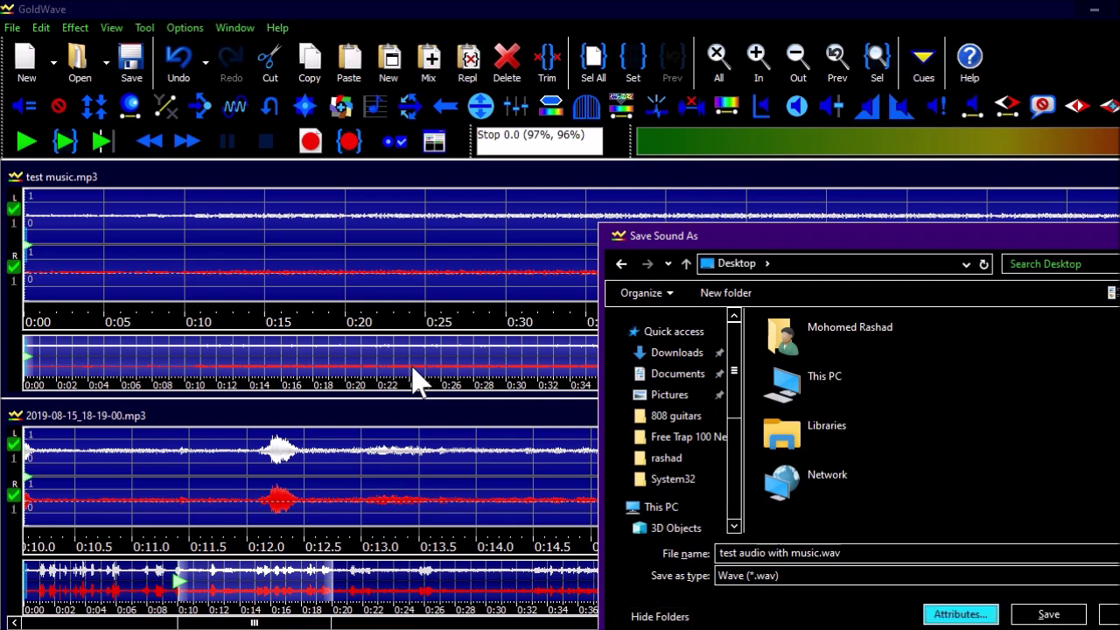
pyautogui.press('Tab')
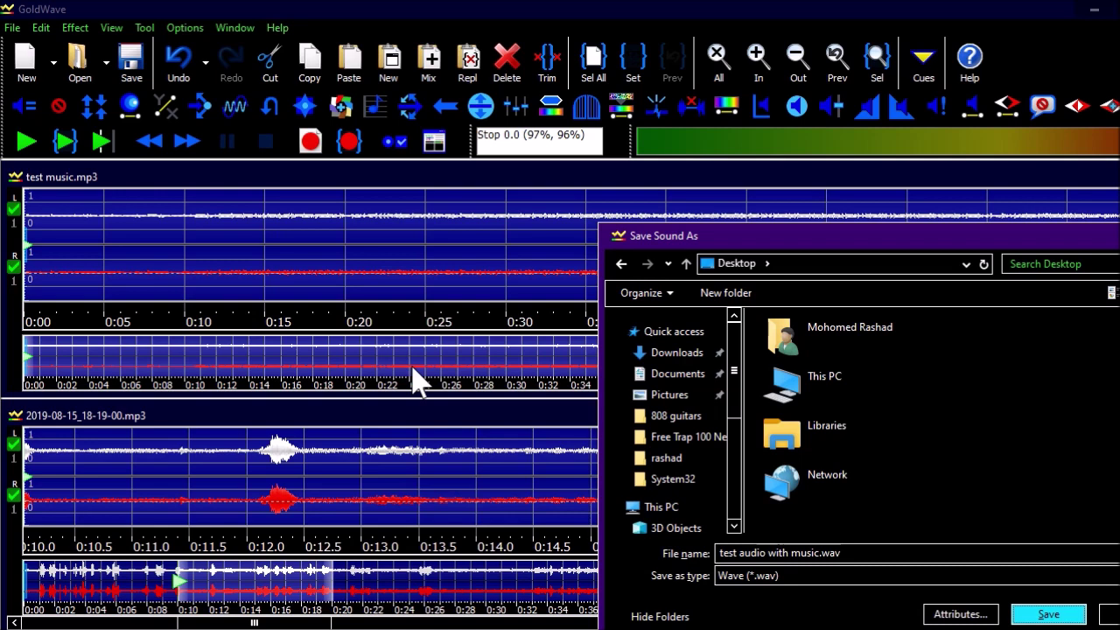
pyautogui.press('Return')
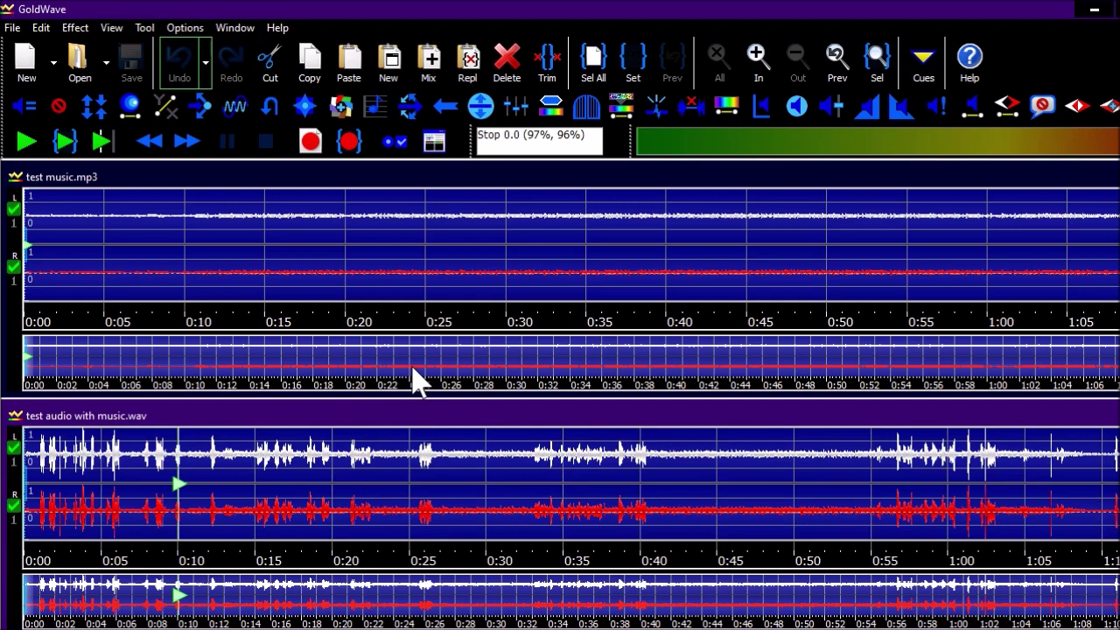
# Close both open sound files, discarding the changes to test music.mp3, and exit GoldWave.
pyautogui.hotkey('ctrl', 'F4')
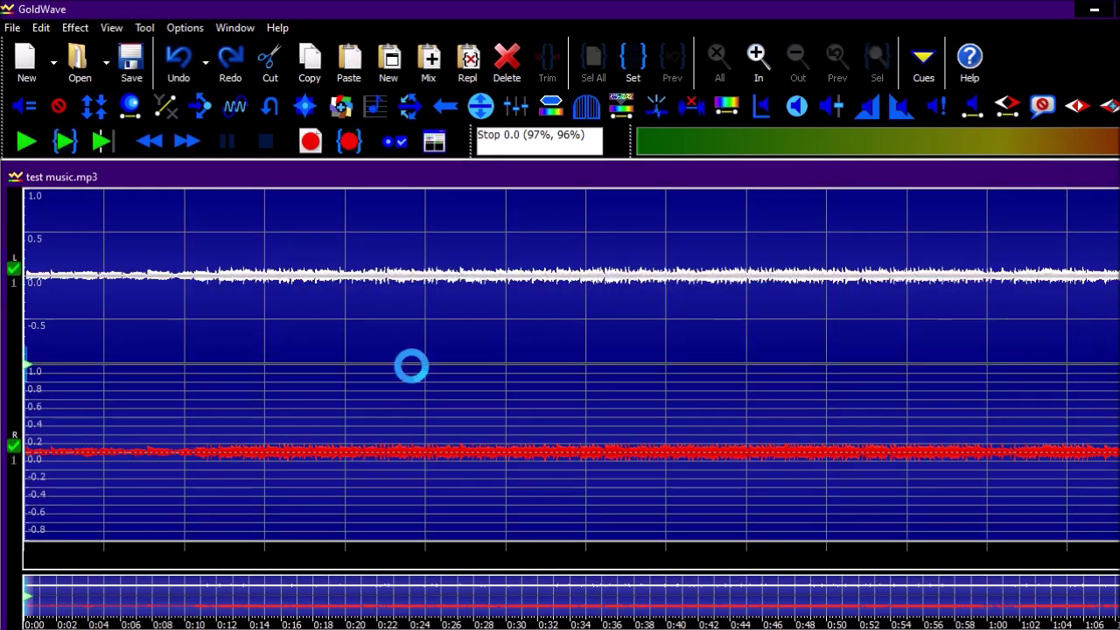
pyautogui.hotkey('ctrl', 'F4')
pyautogui.press('Tab')
pyautogui.press('Return')
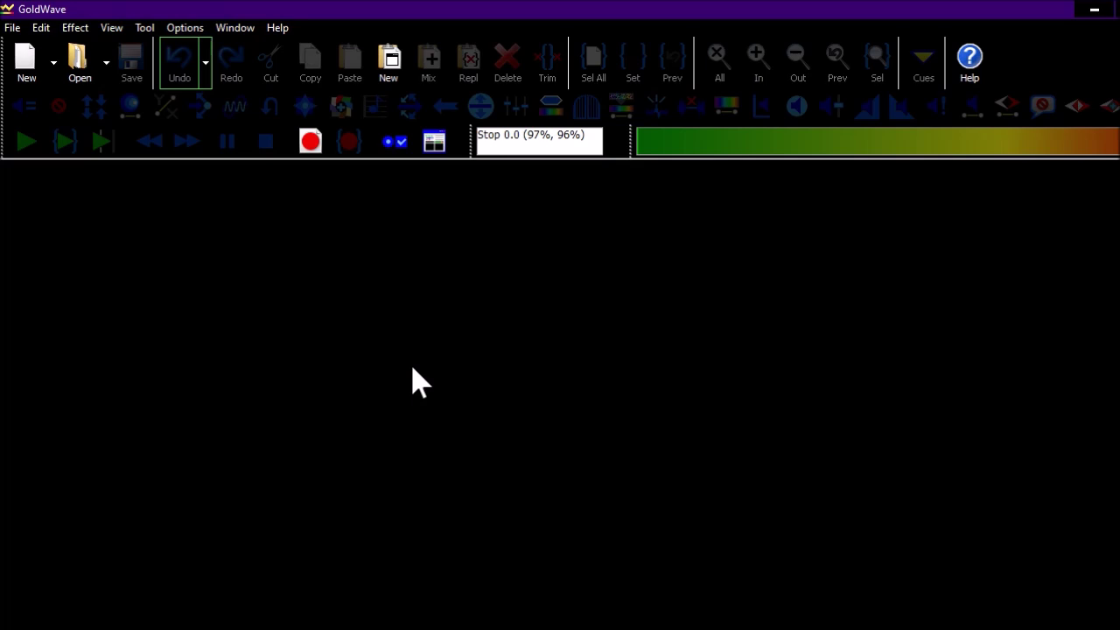
pyautogui.hotkey('alt', 'F4')
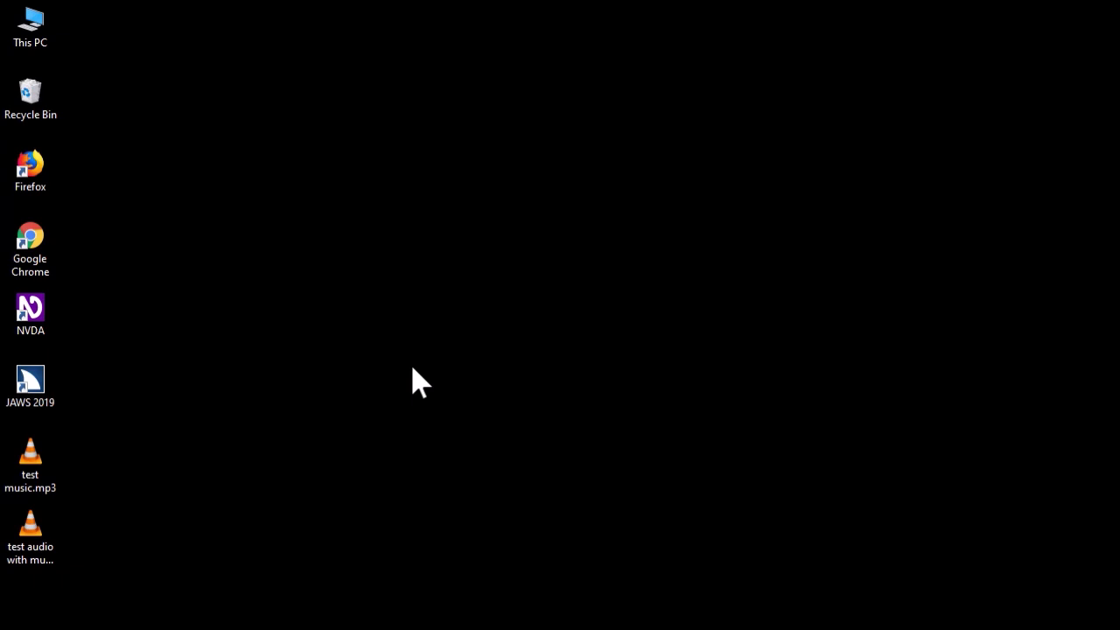
# Find test audio with music.wav on the desktop and open it for playback.
pyautogui.press('t')
pyautogui.press('t')
pyautogui.press('t')
pyautogui.press('t')
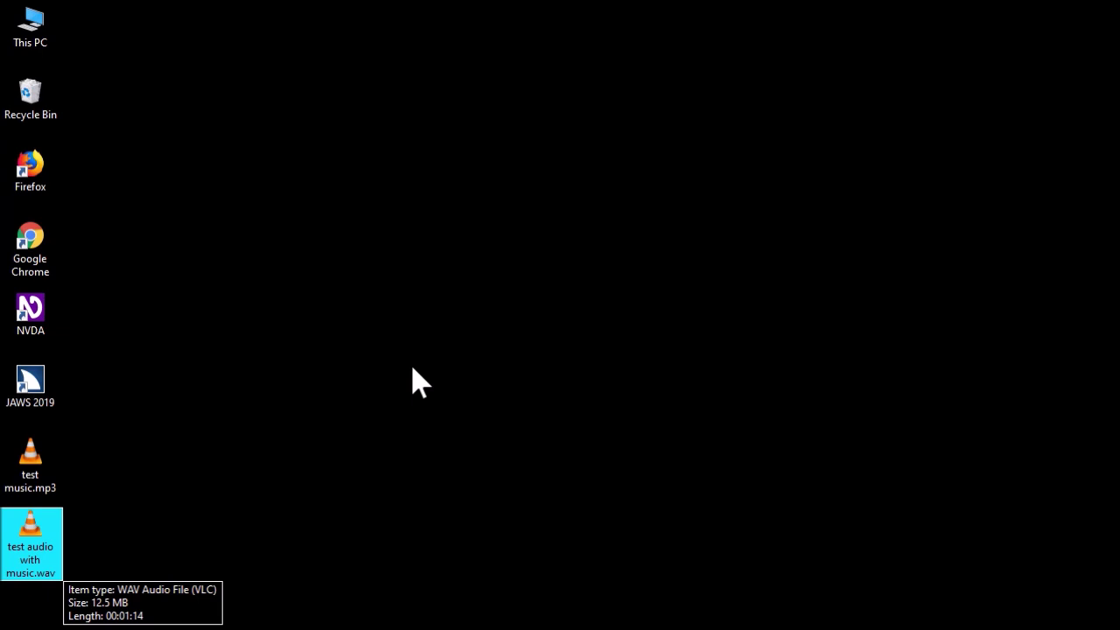
pyautogui.press('Return')
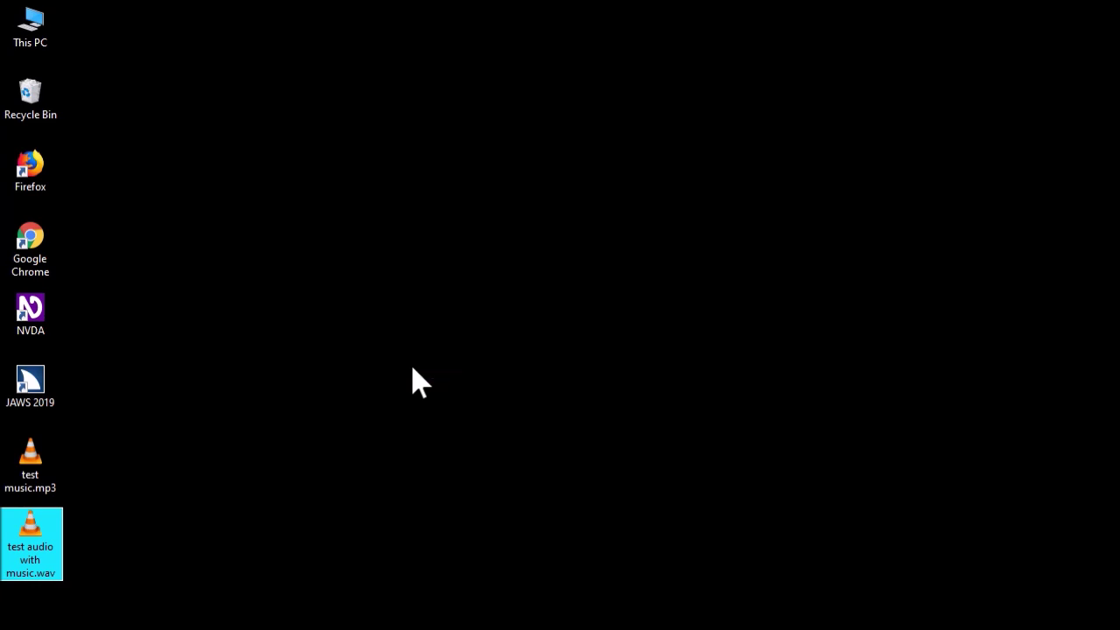